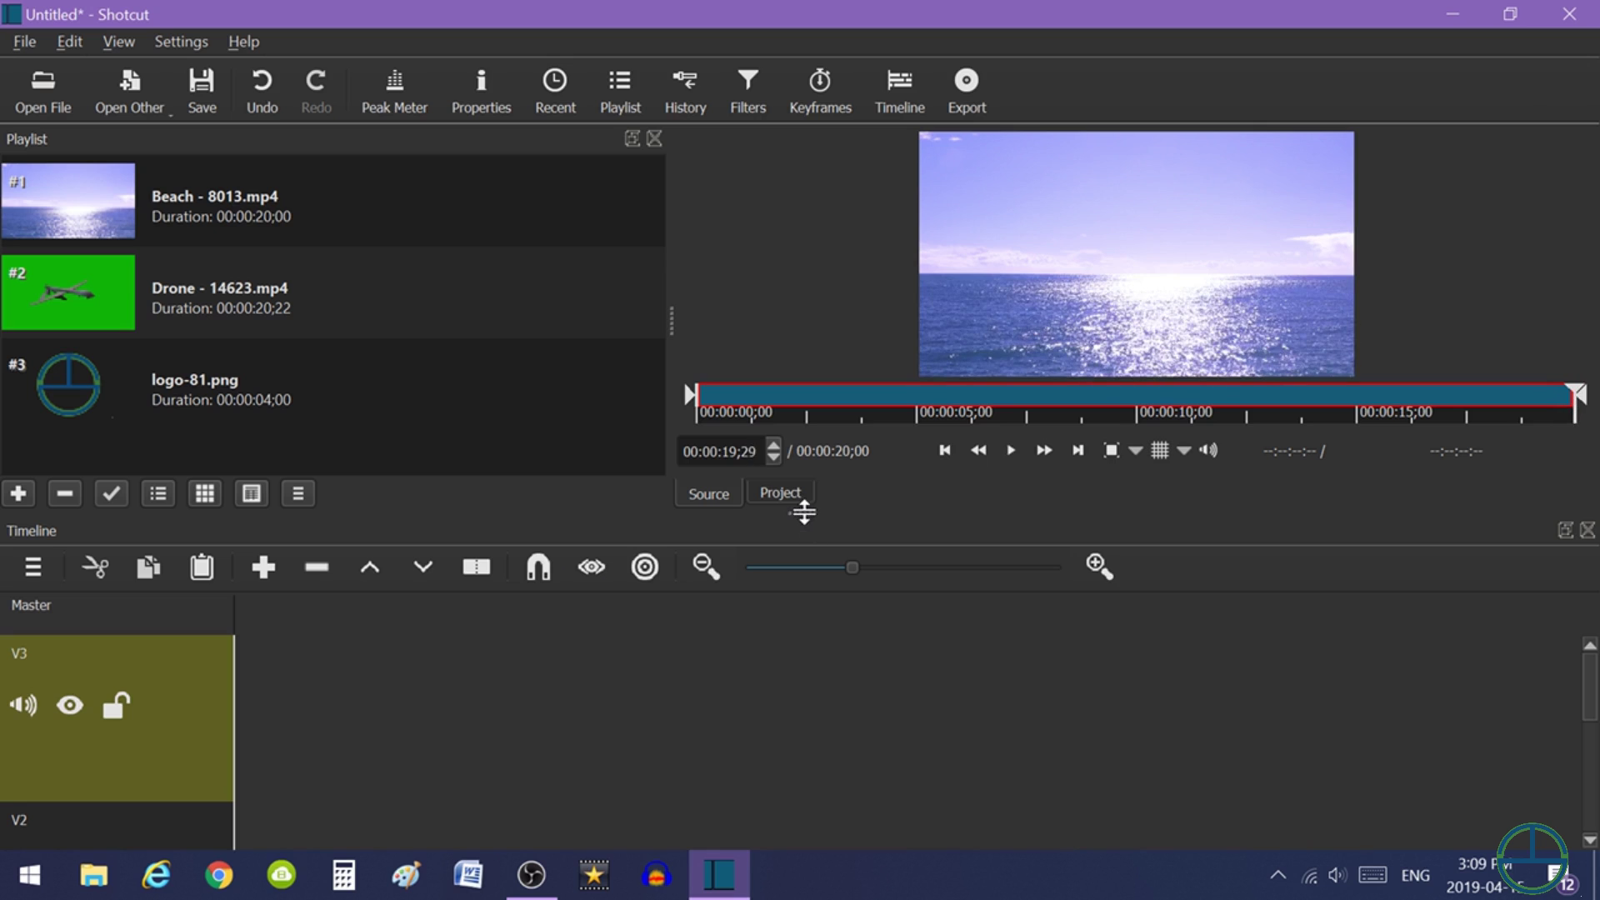
- Place the Beach - 8013.mp4 clip on track V1 and align its start with the beginning of the timeline
drag(803, 508, 802, 319)
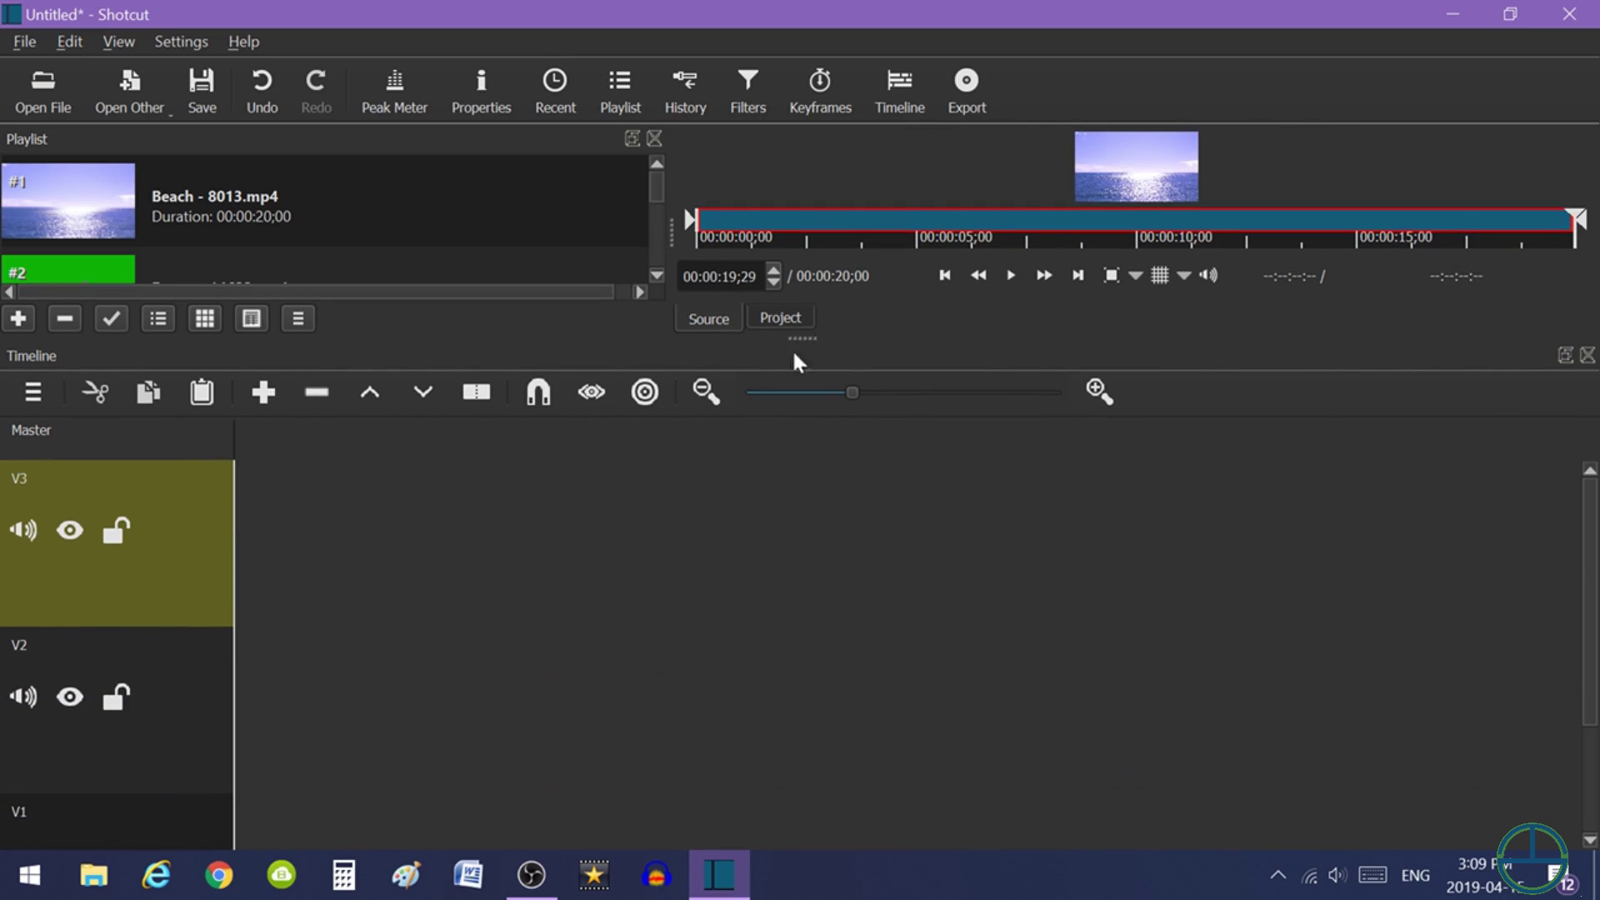
drag(1589, 643, 1595, 754)
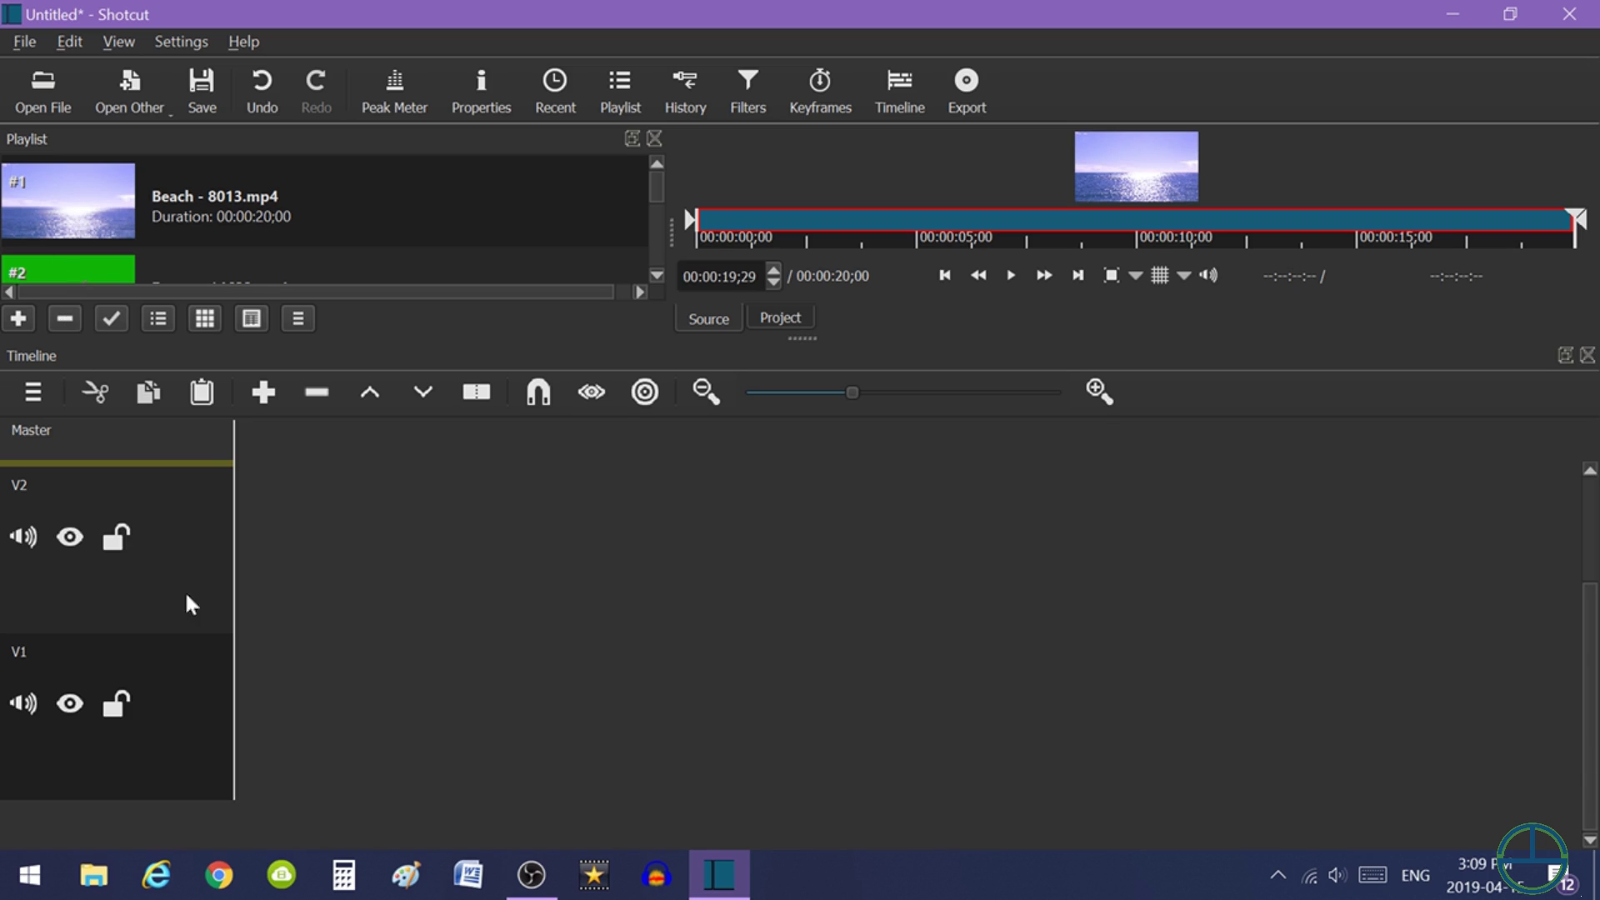
click(153, 749)
drag(80, 201, 315, 738)
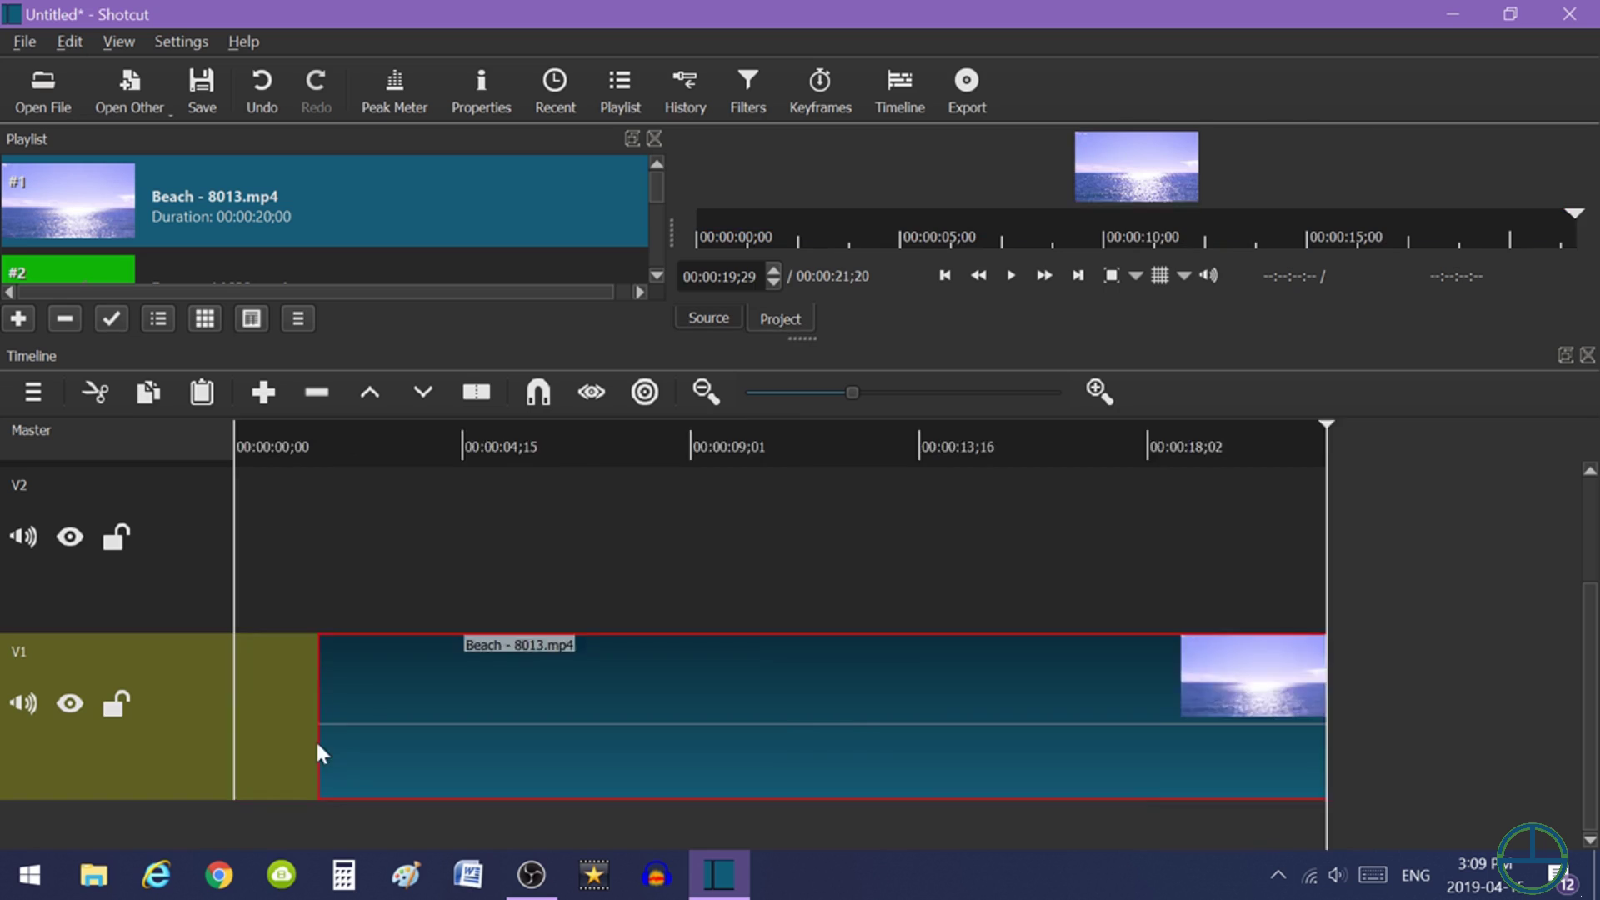
click(944, 275)
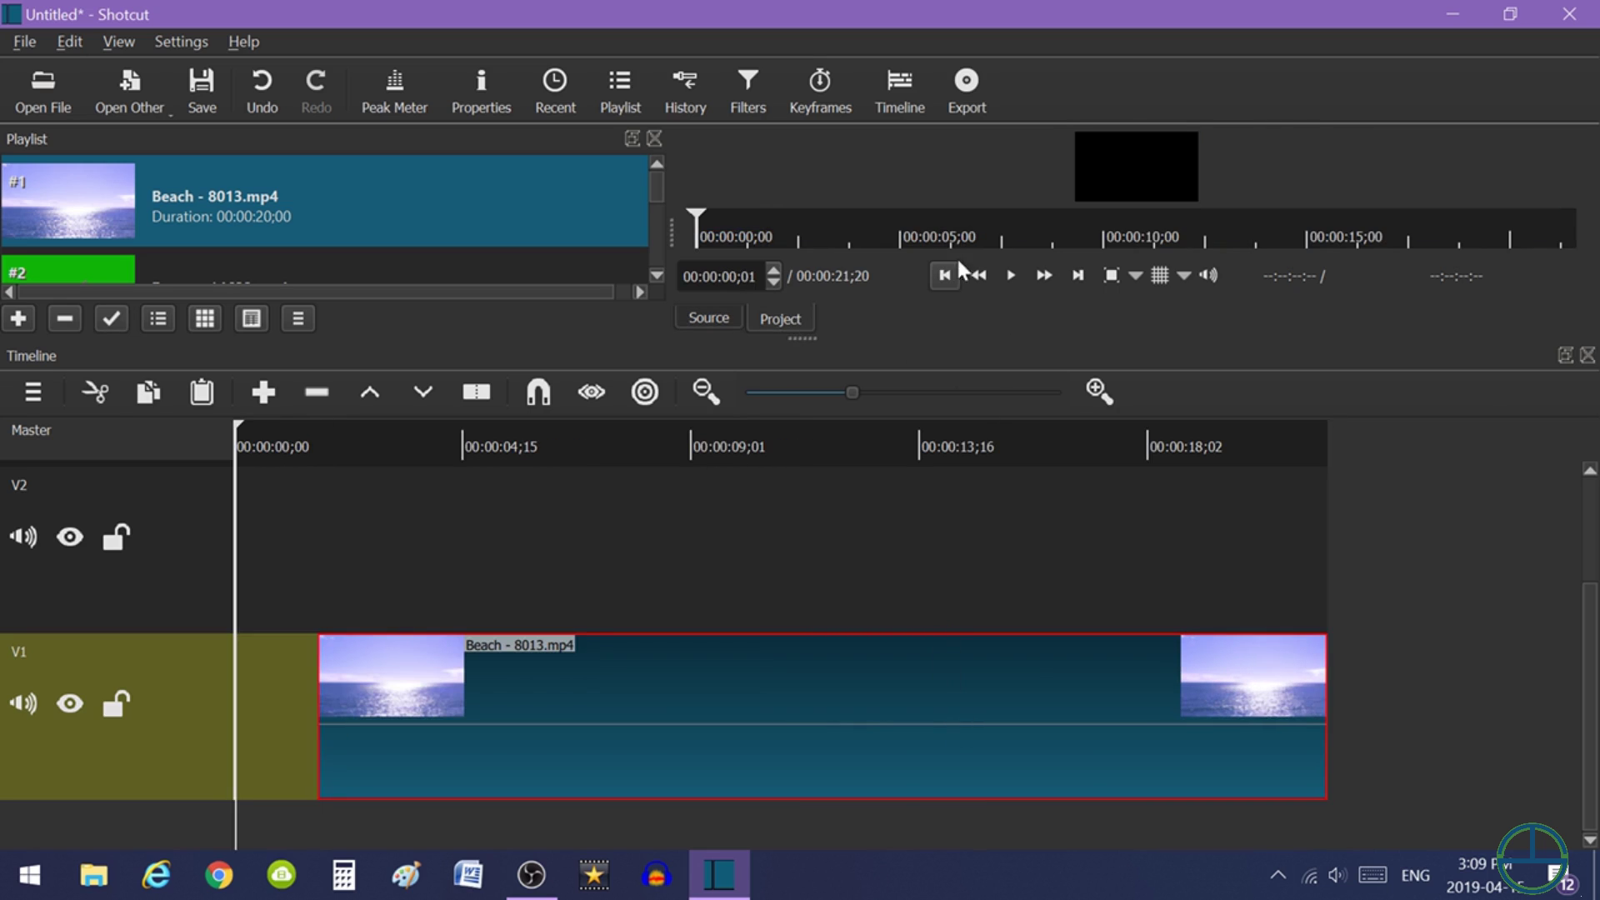
drag(906, 692, 716, 723)
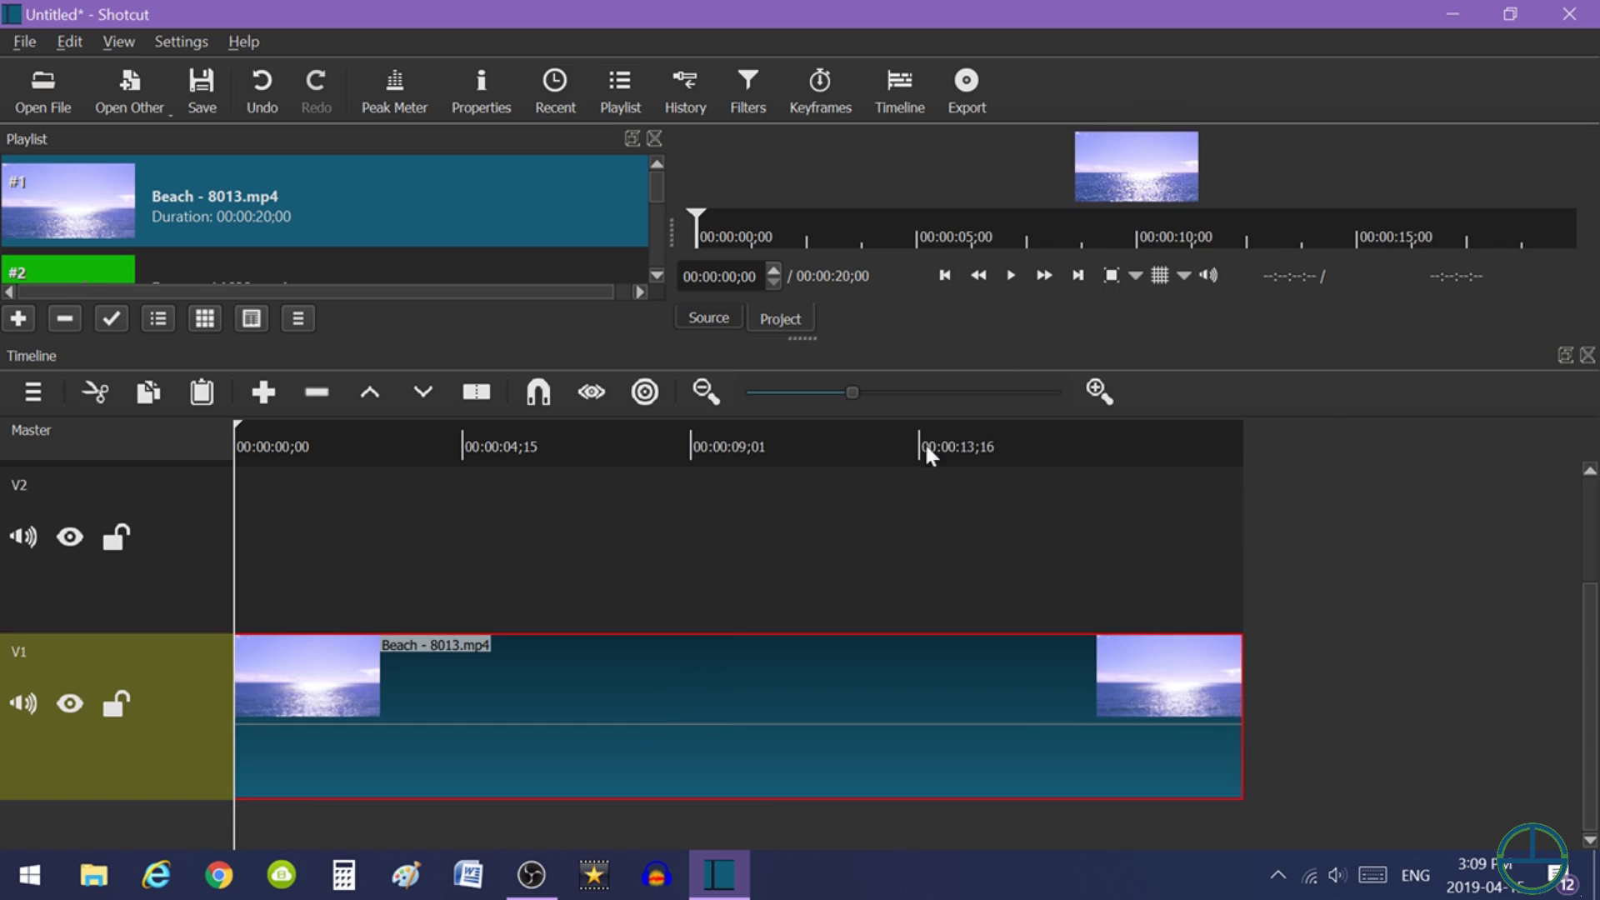
- Place the Drone - 14623.mp4 clip on track V2 and align its start with the beginning of the timeline
click(193, 612)
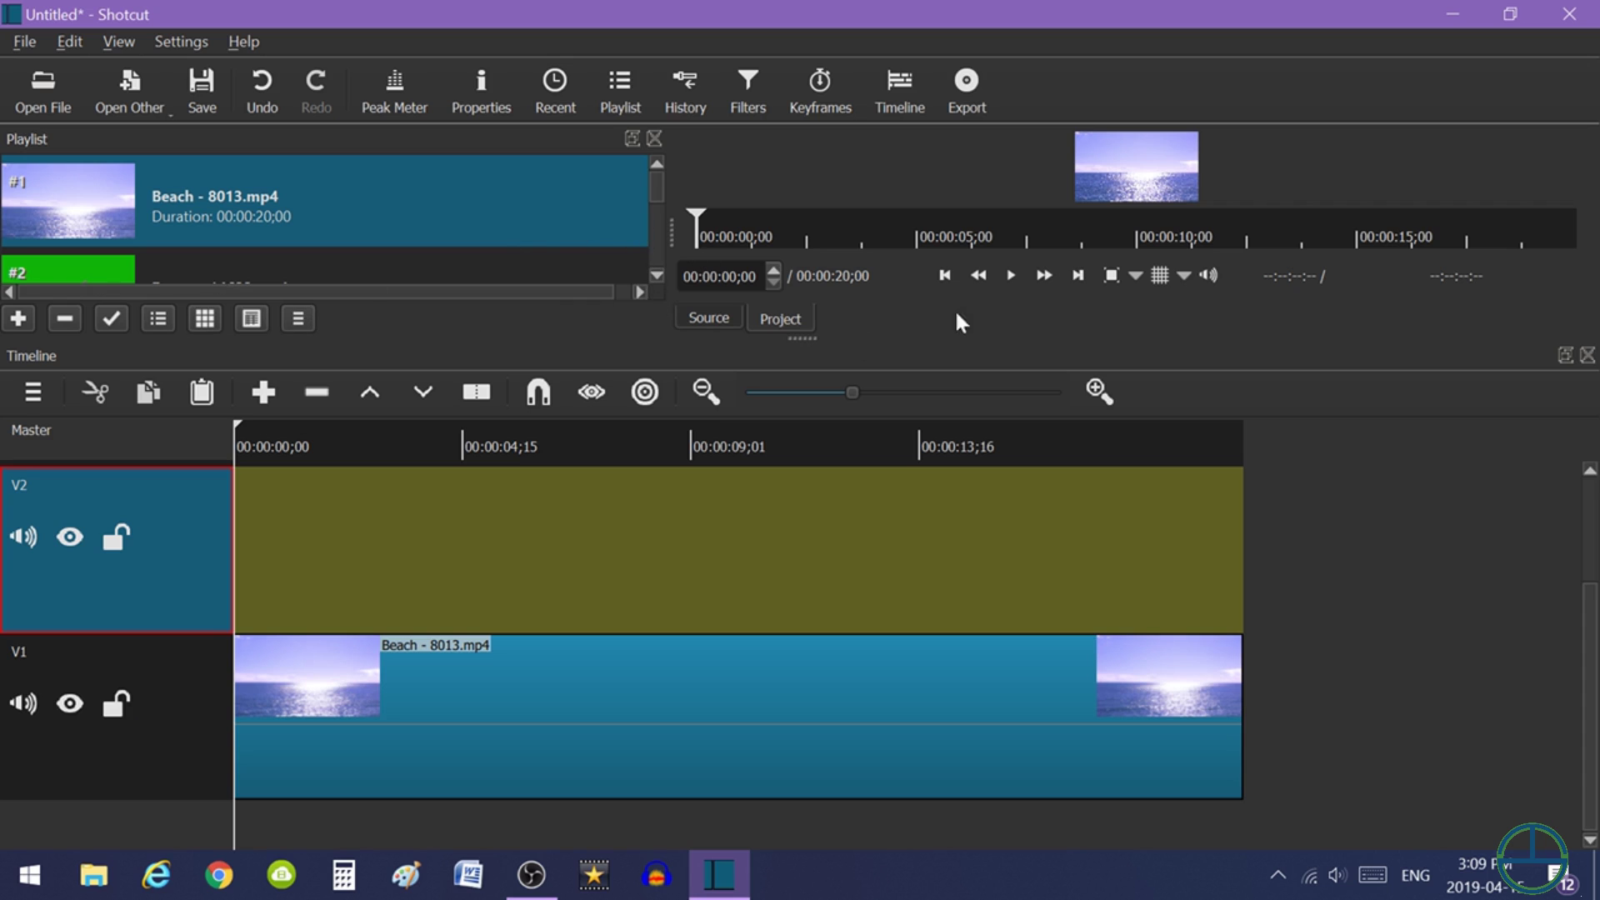
drag(814, 339, 816, 447)
click(450, 310)
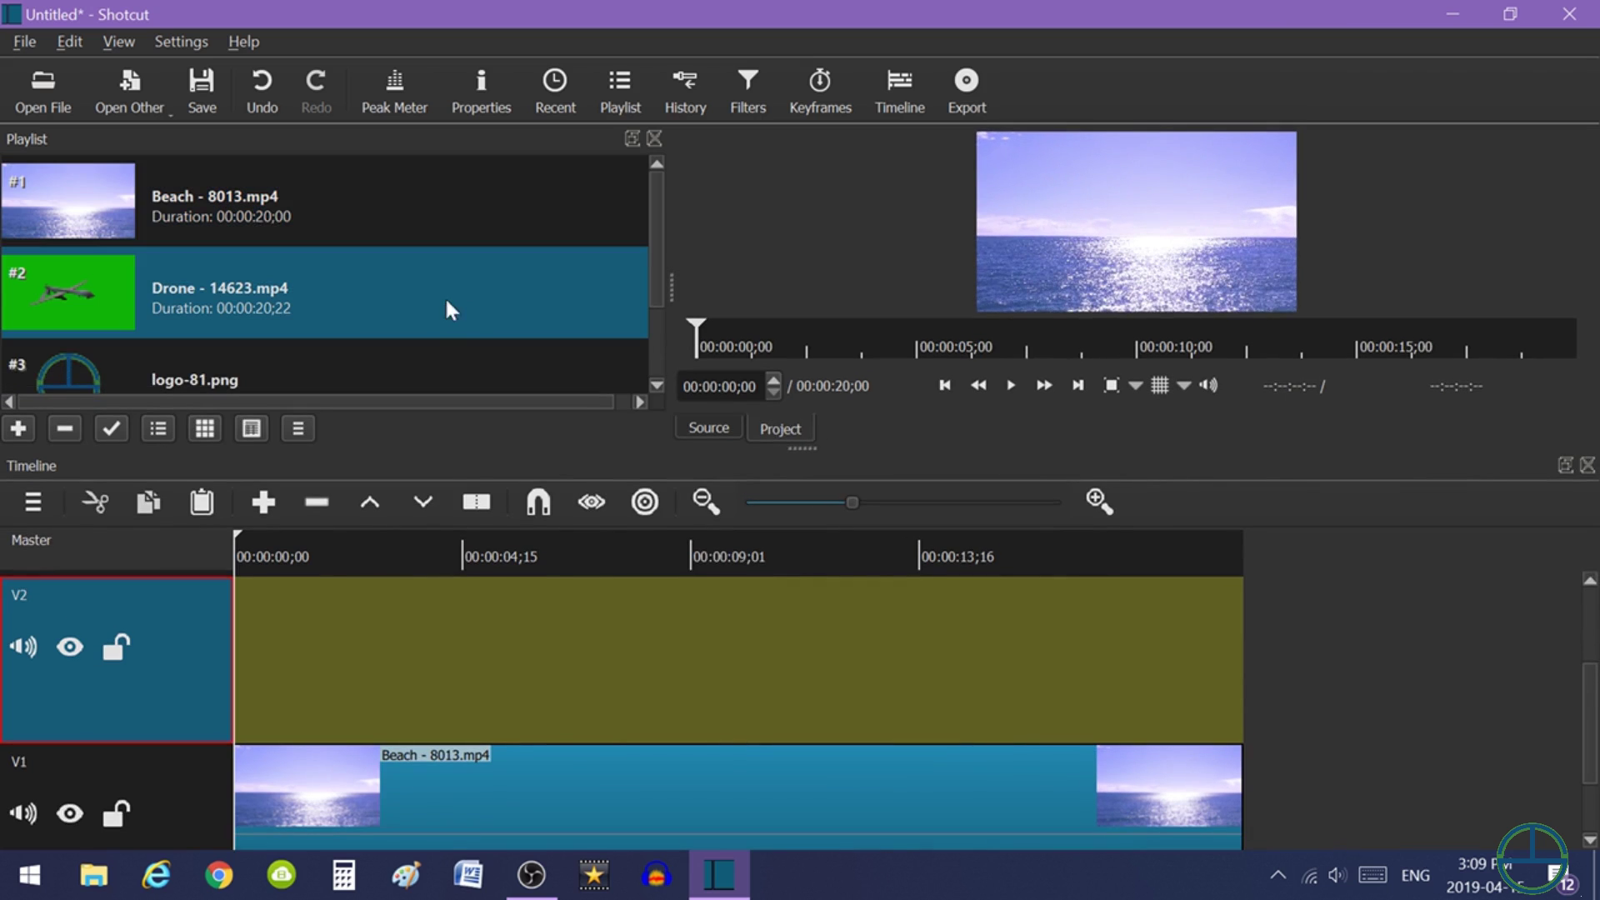
drag(421, 296, 663, 660)
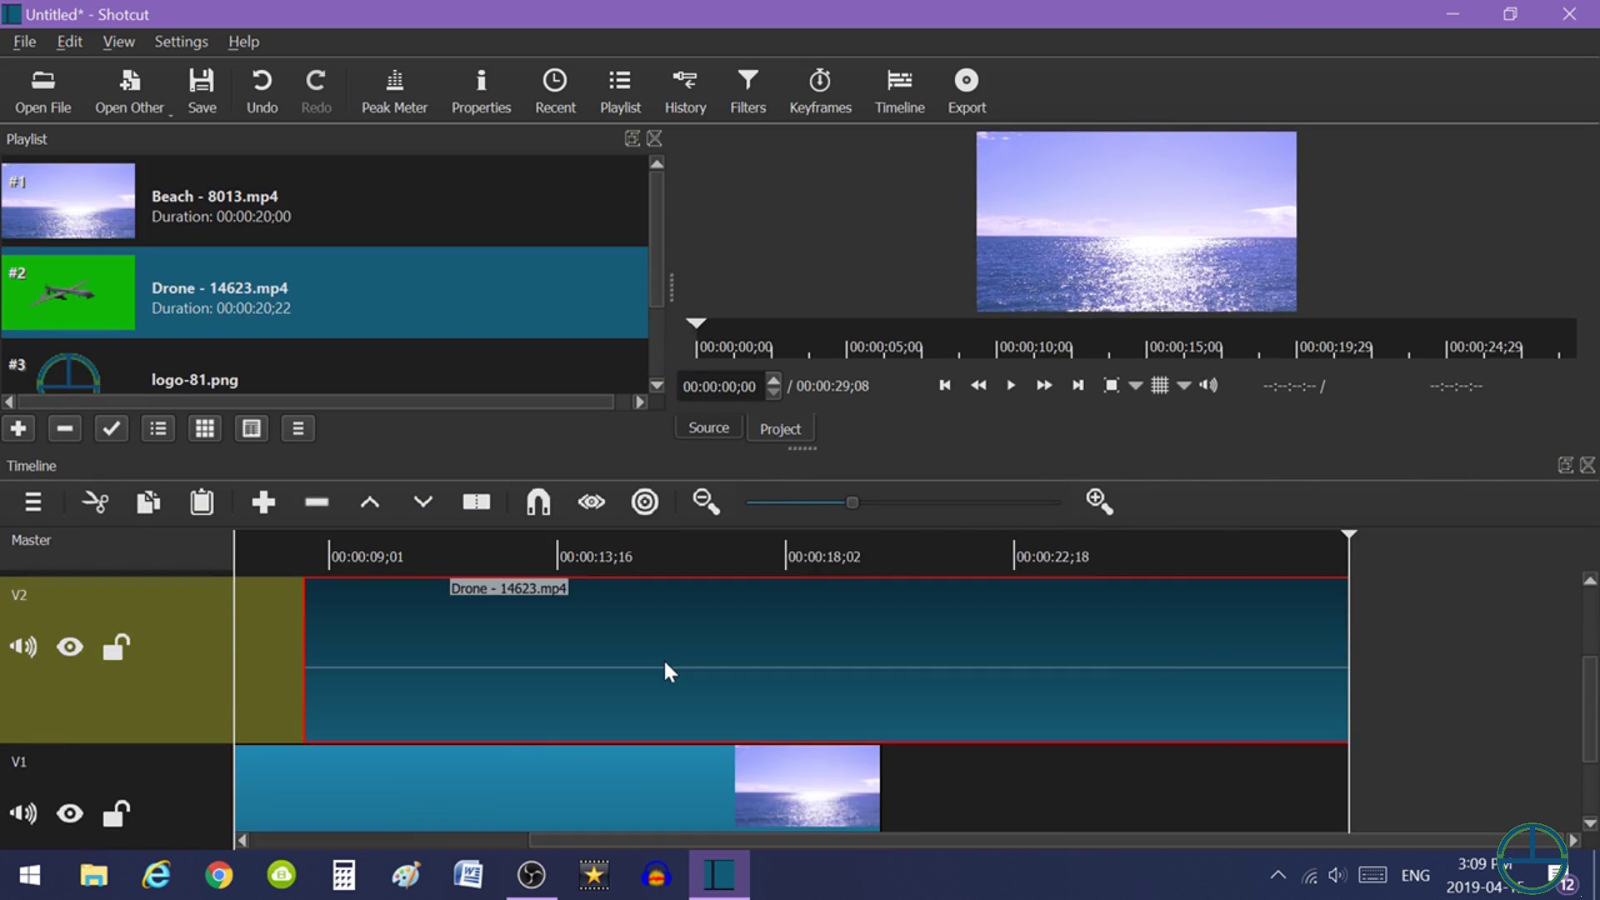
click(943, 386)
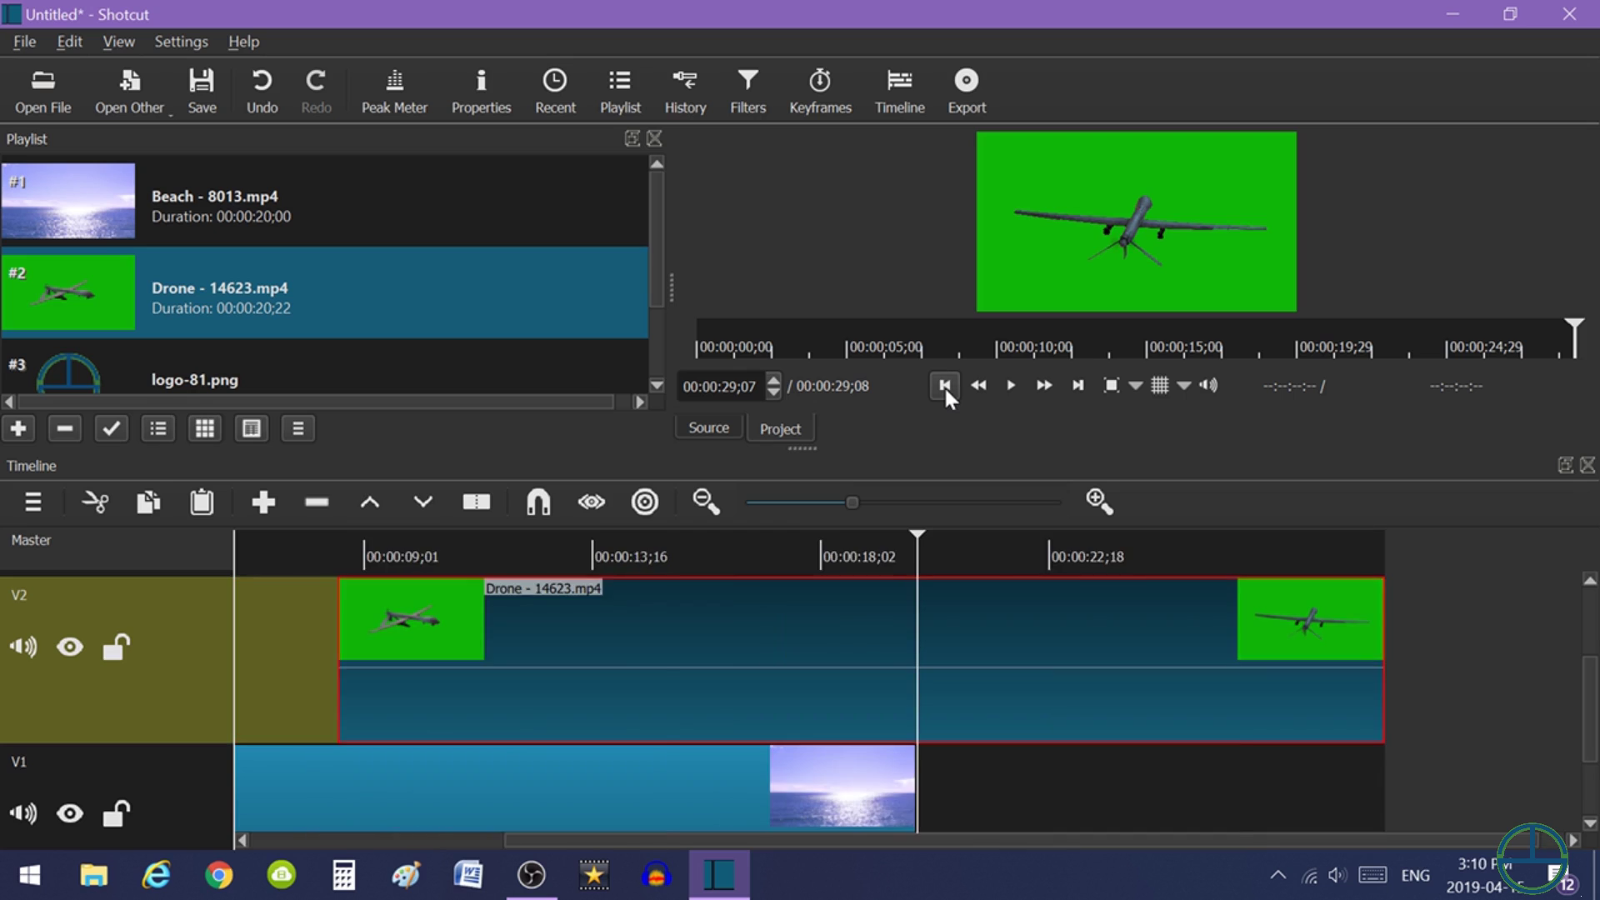
click(943, 386)
click(943, 387)
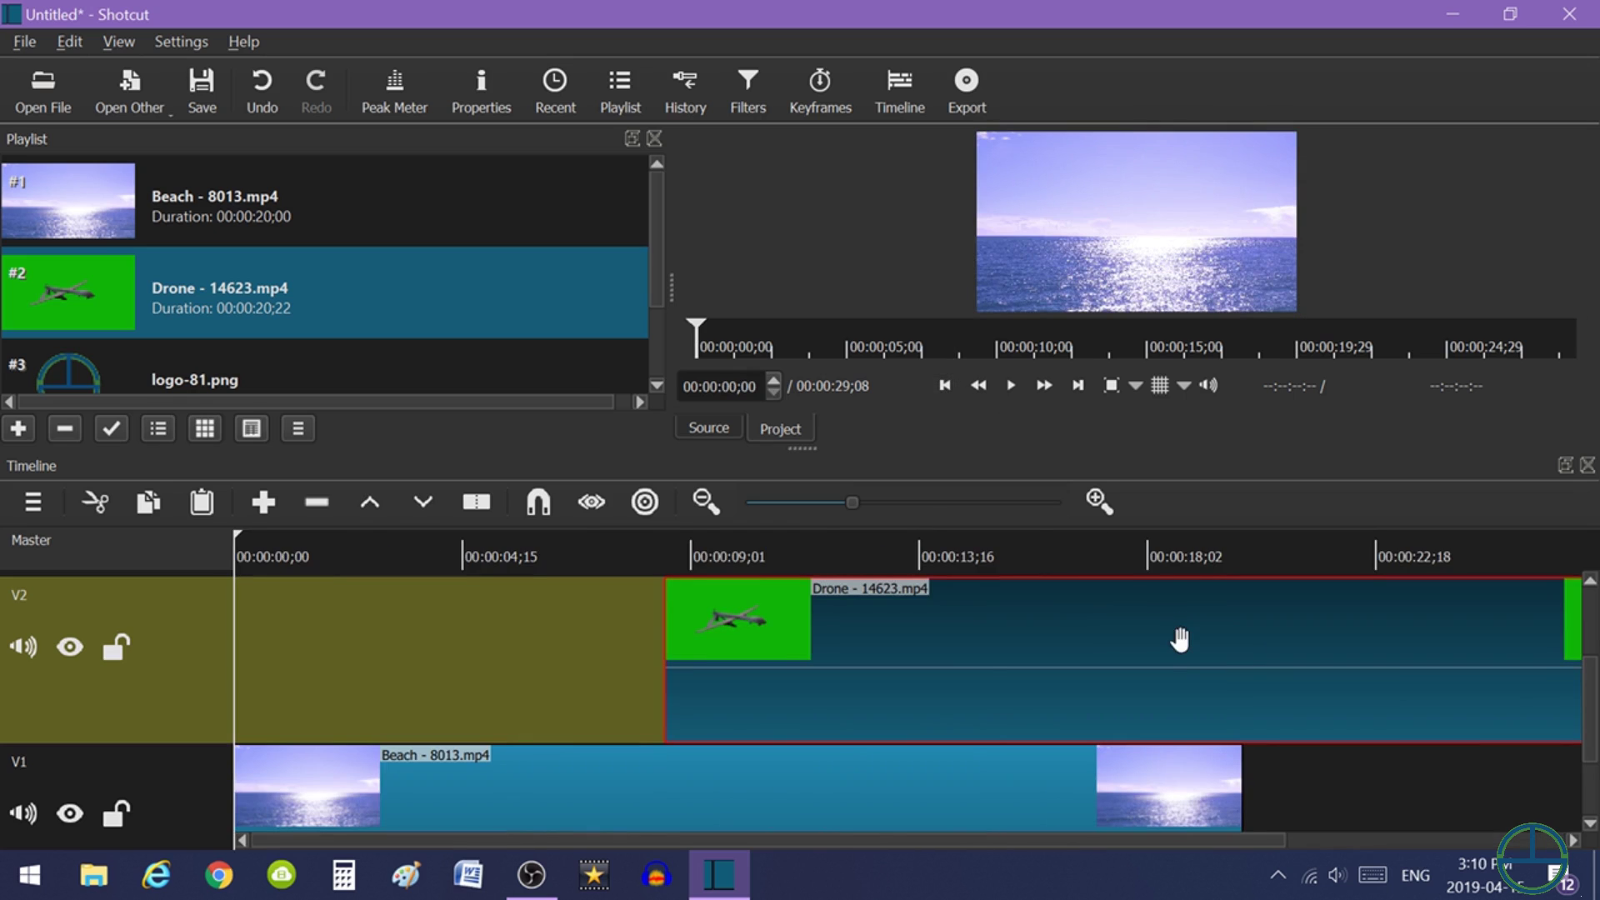
drag(1175, 639, 690, 663)
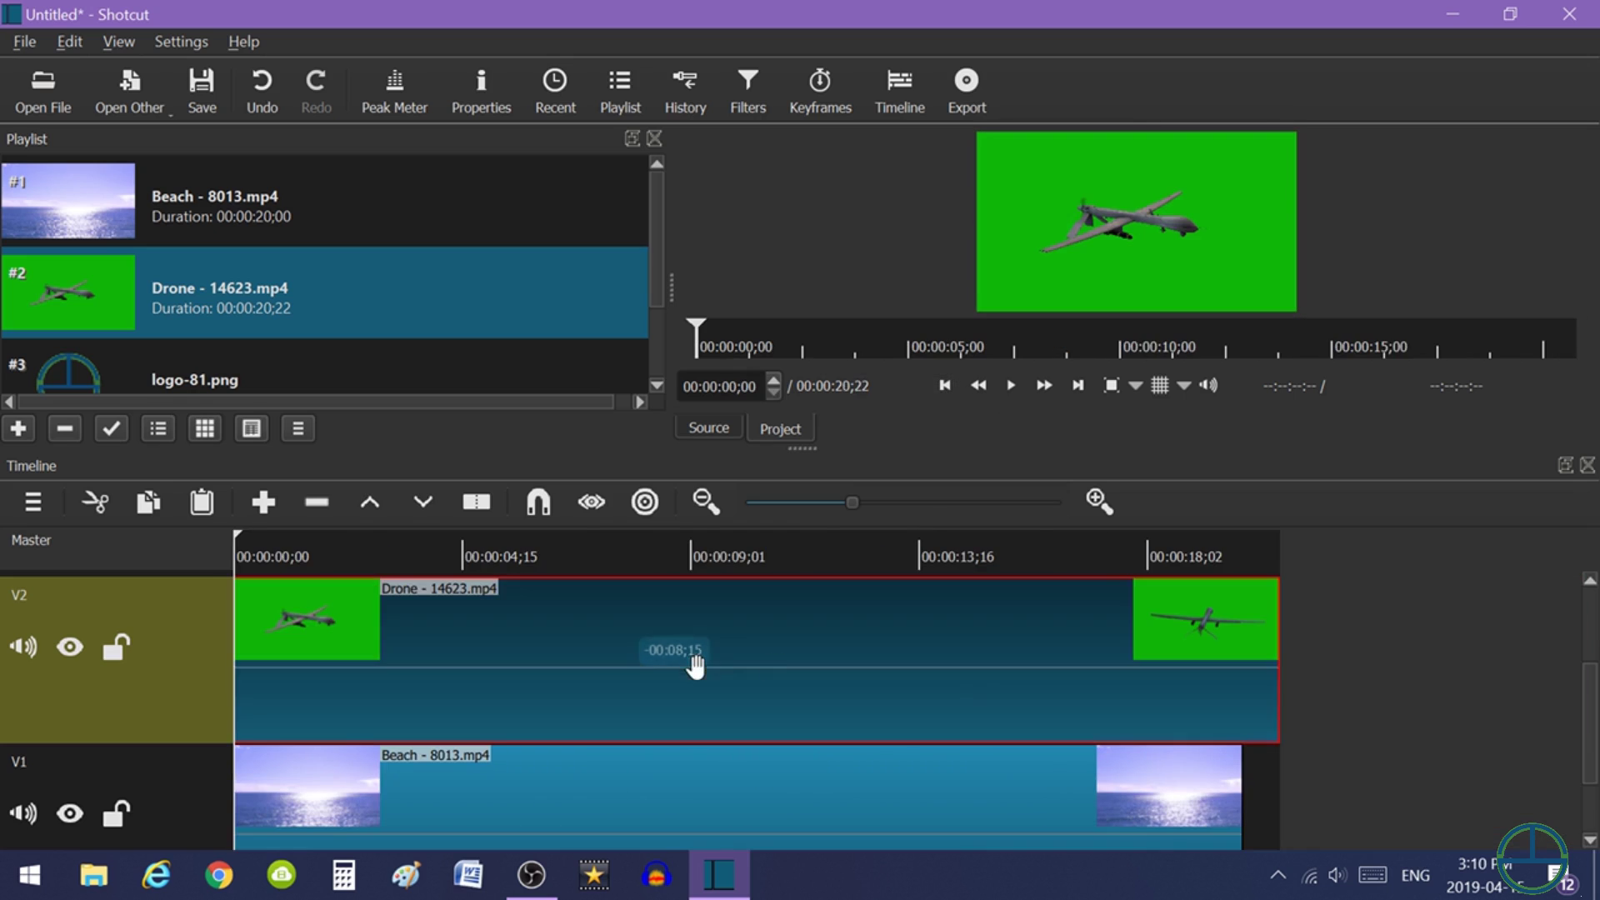
- Split the drone clip at the end of the beach clip, at 00:00:20;00, and remove the excess piece
click(1077, 384)
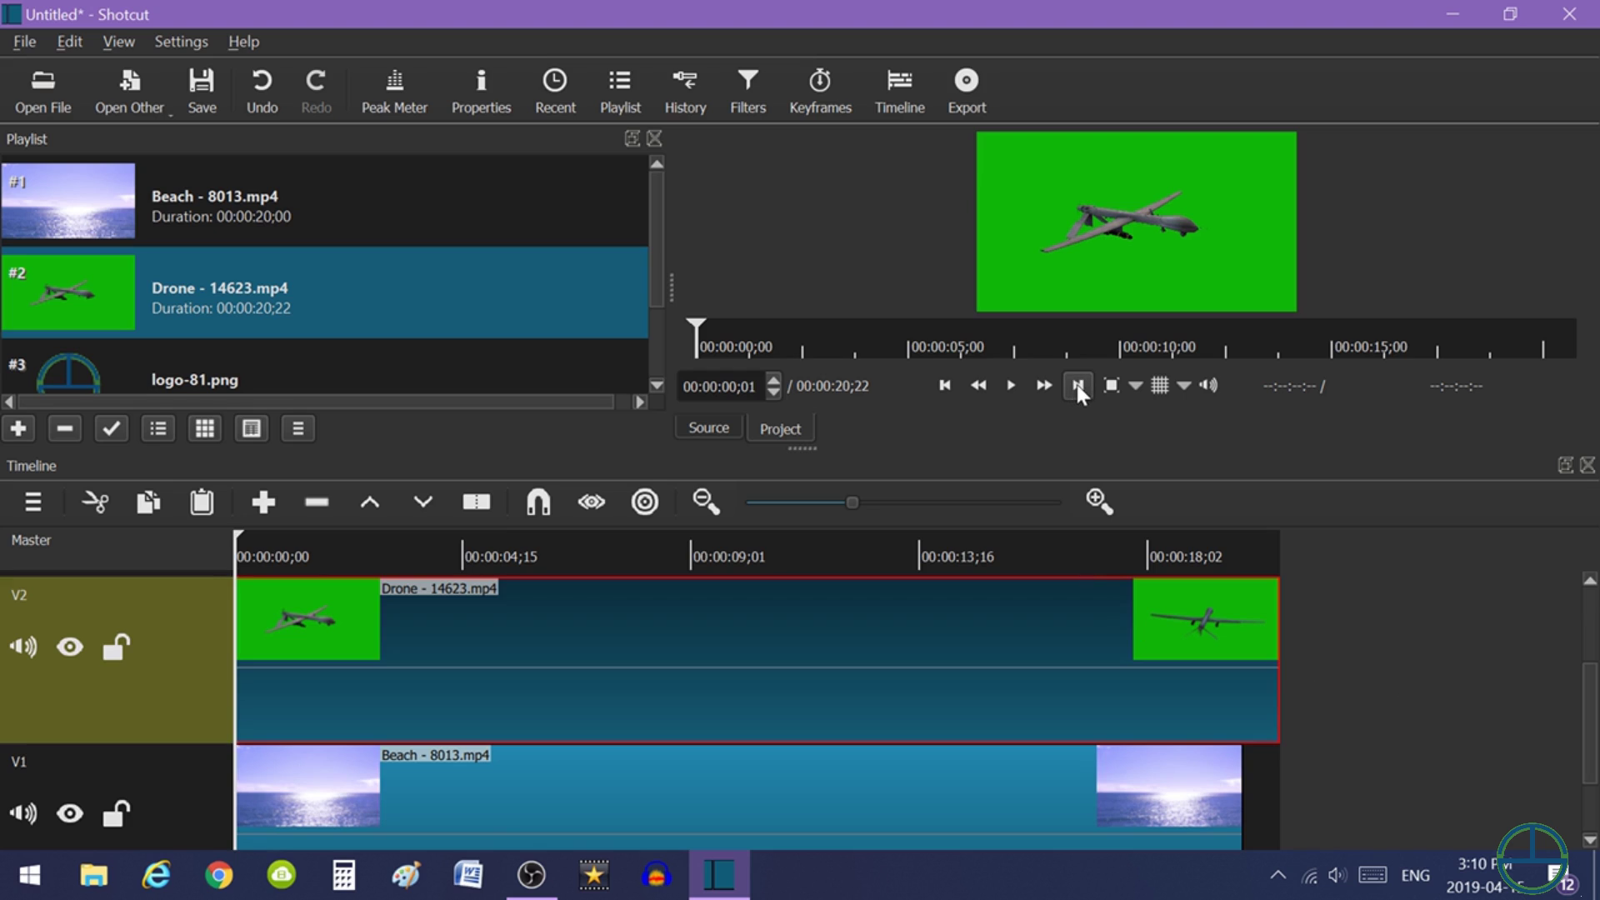
click(1076, 383)
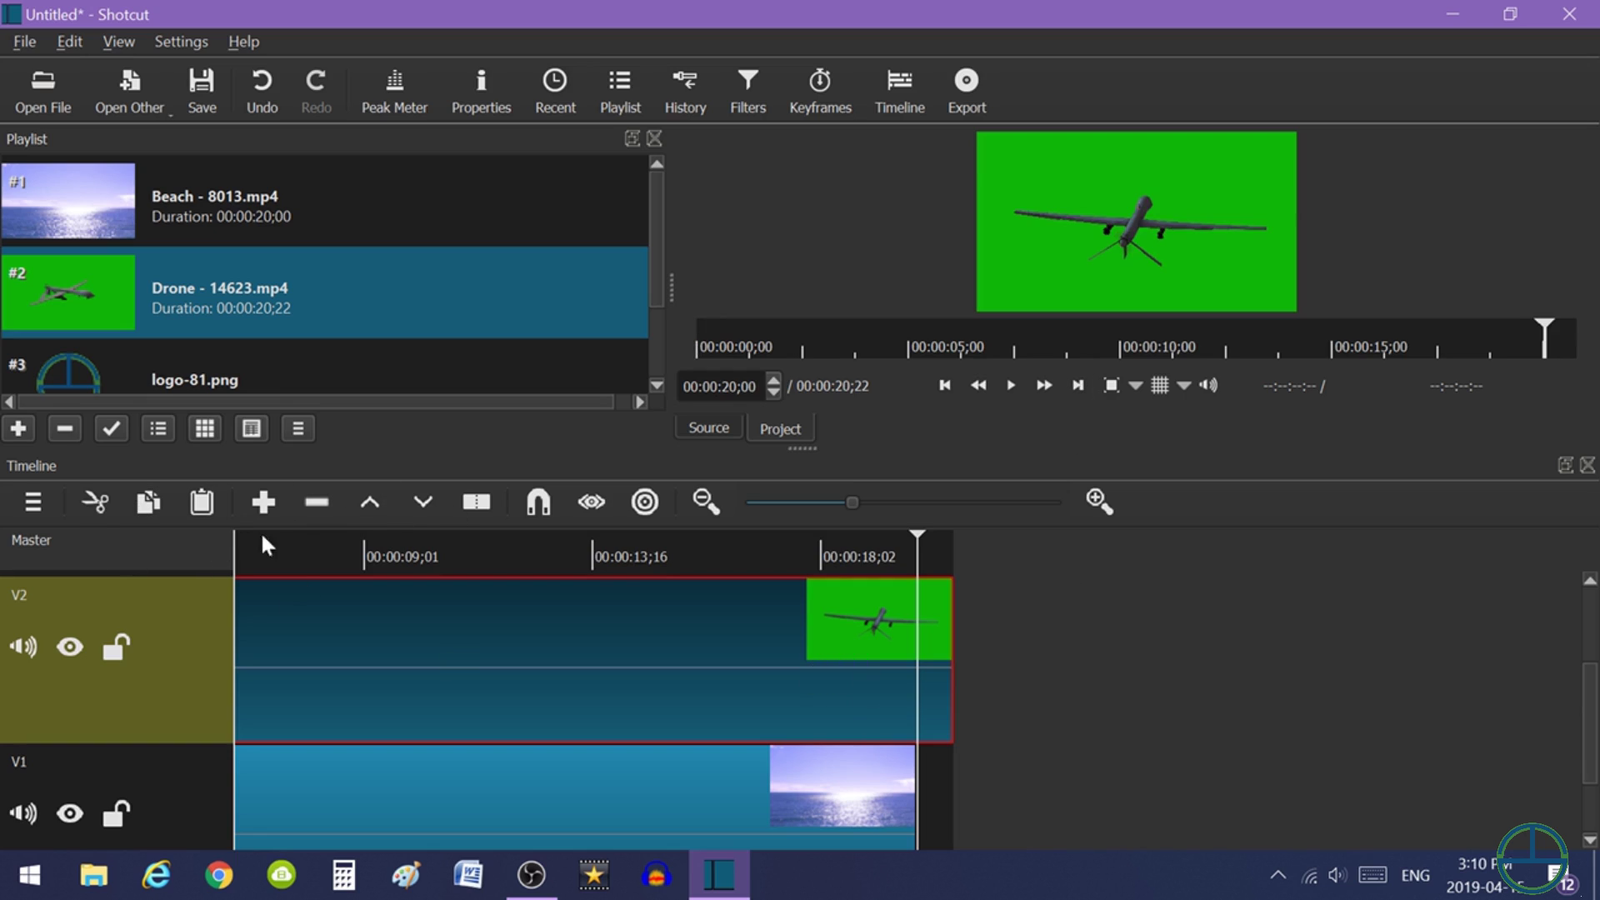
click(476, 503)
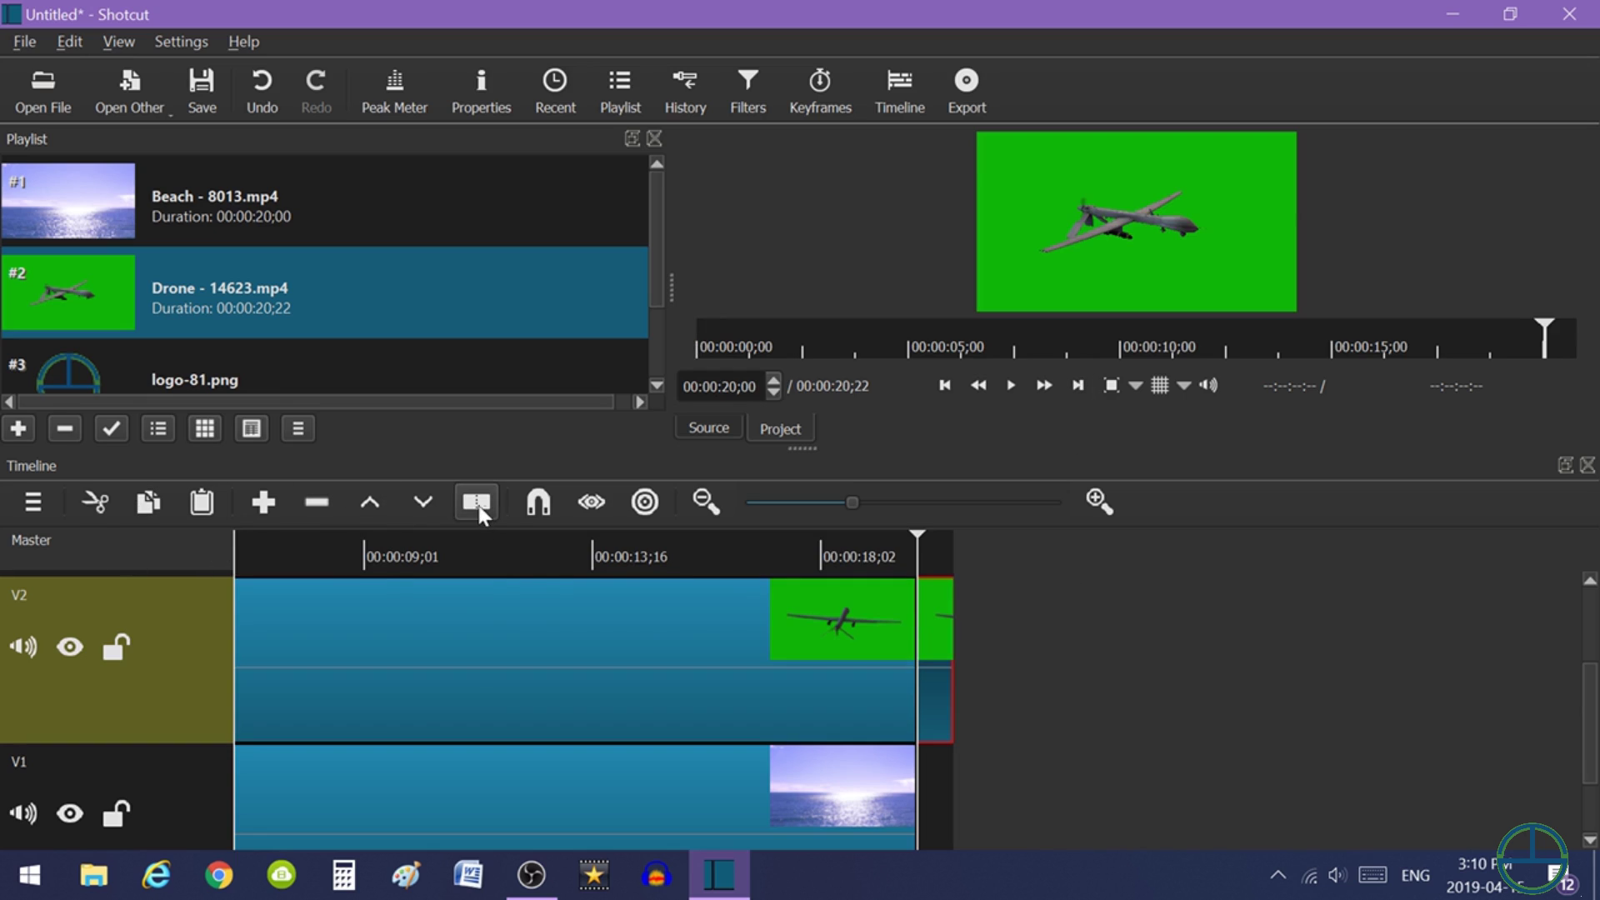
click(95, 503)
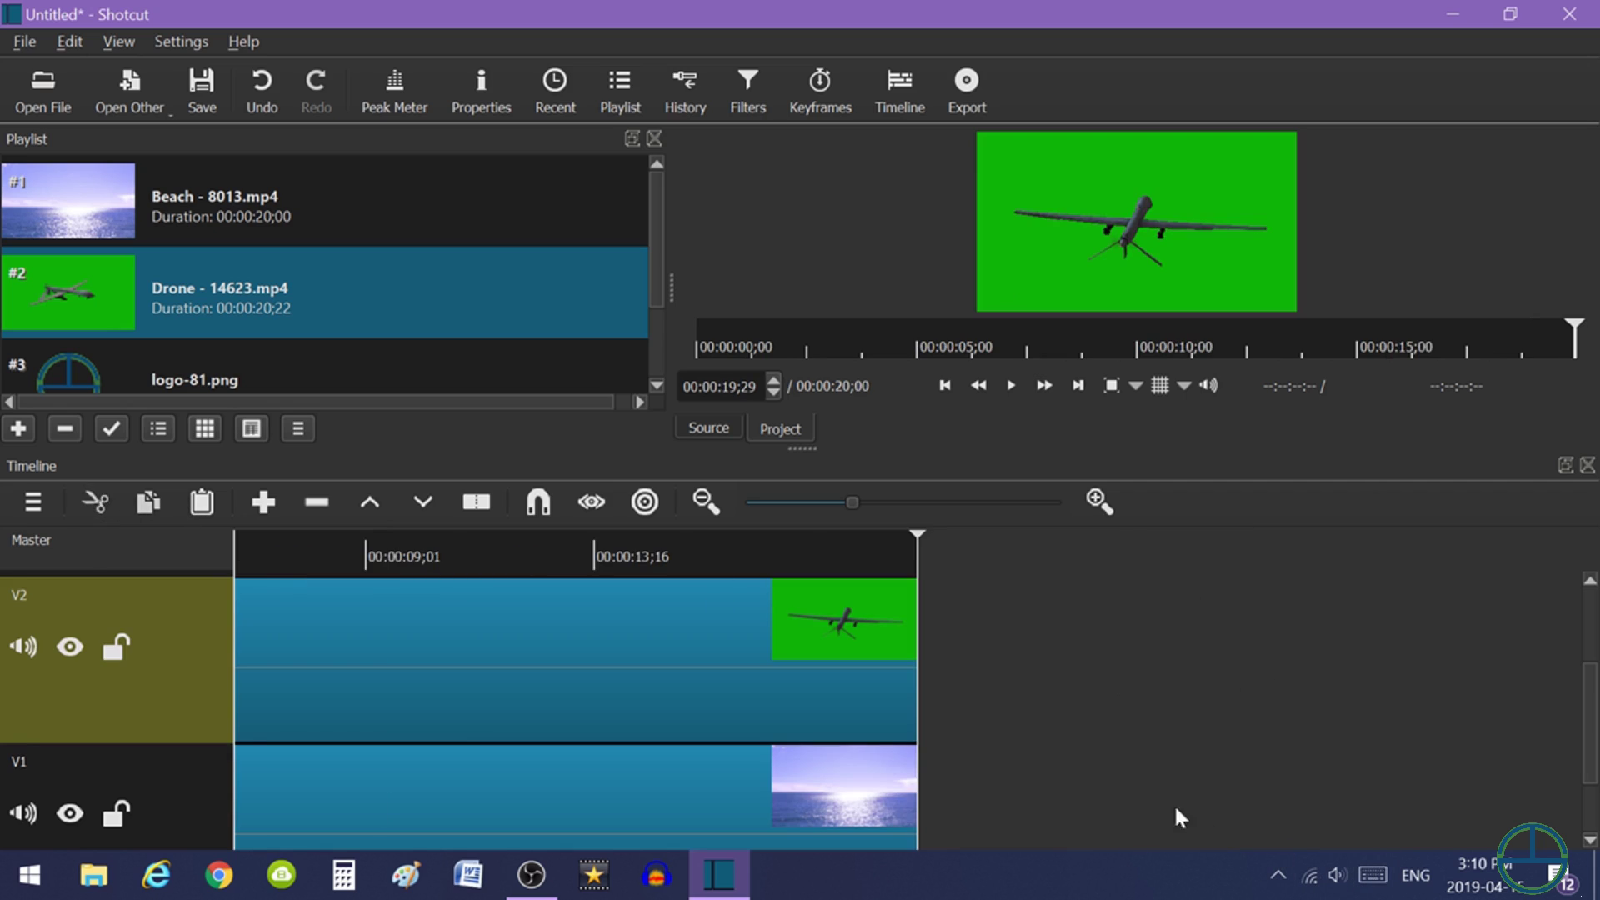
- Apply the Chroma Key: Simple video filter to the drone clip on track V2
click(583, 658)
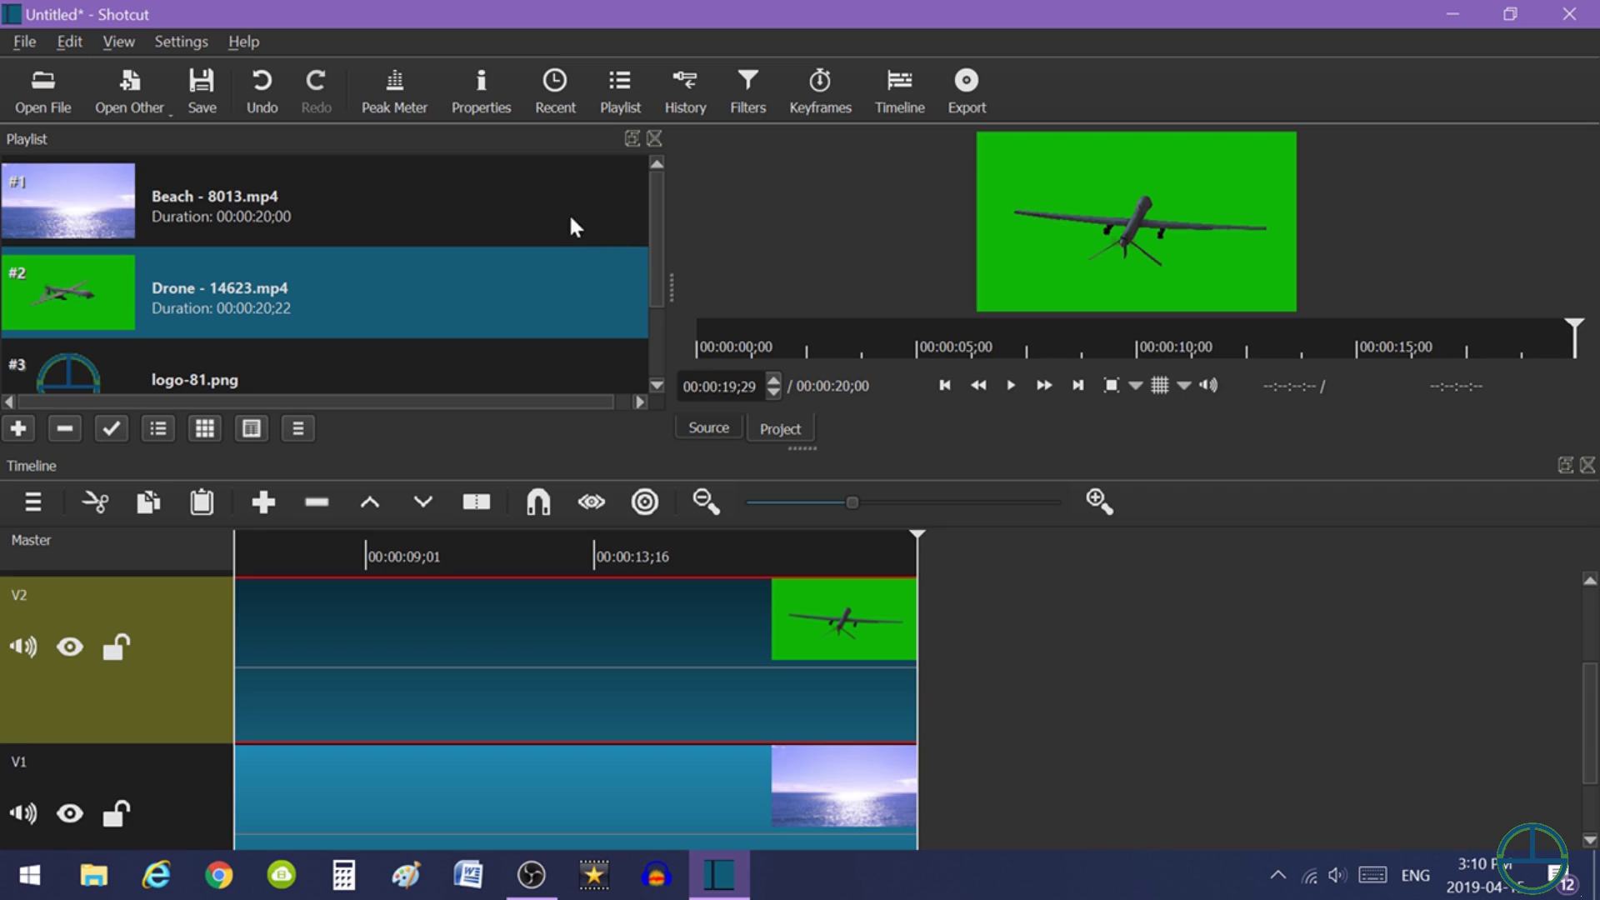
click(531, 553)
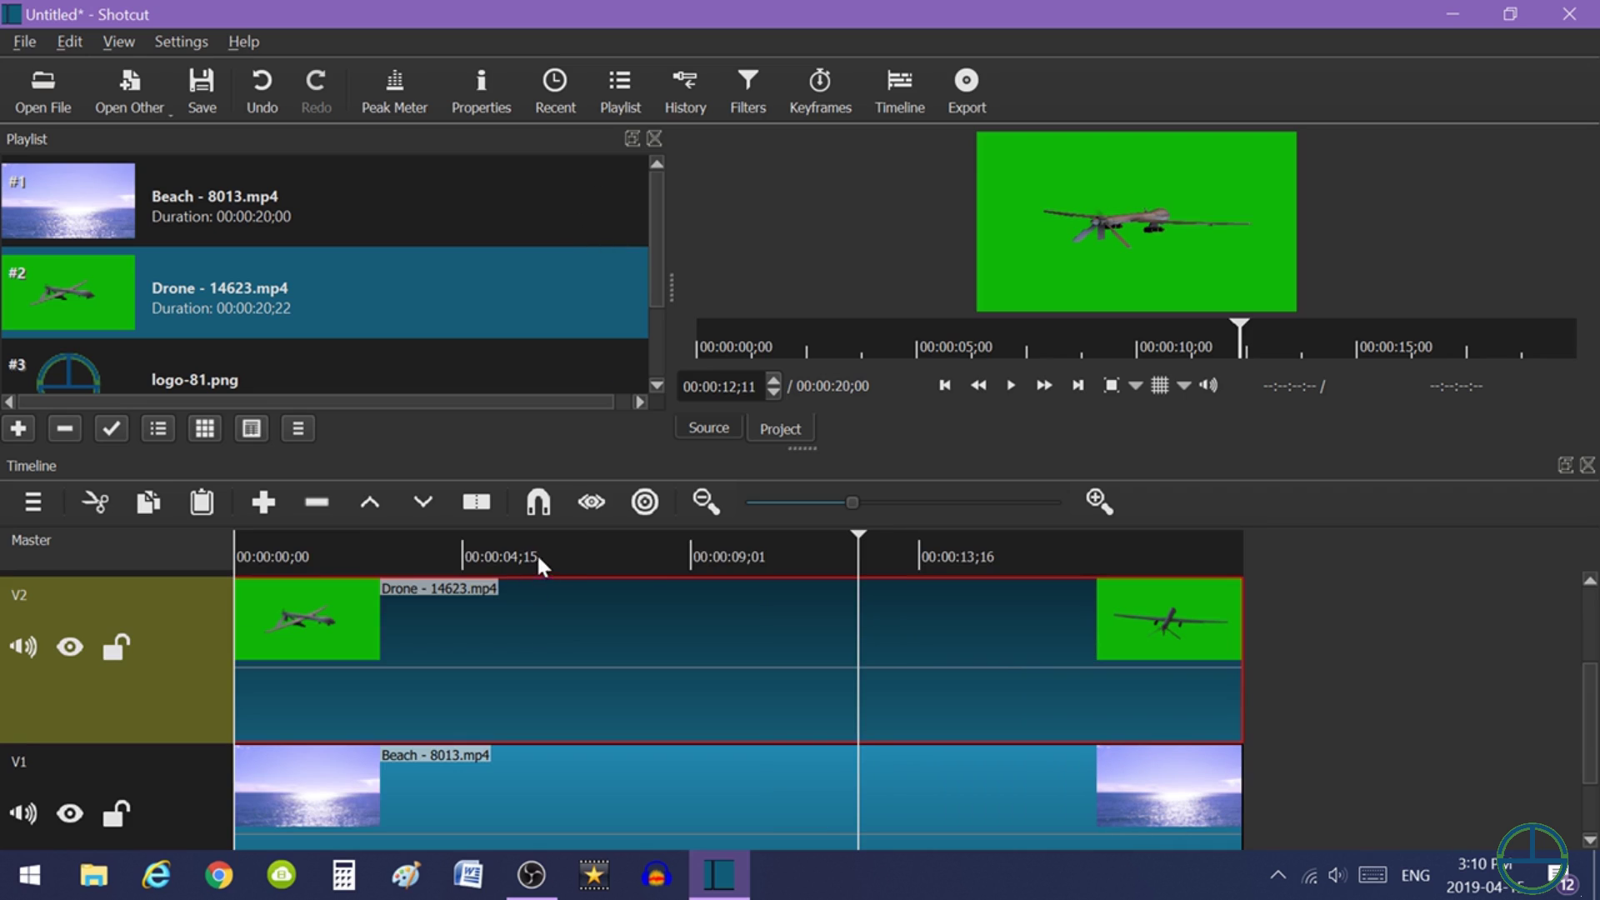
click(747, 94)
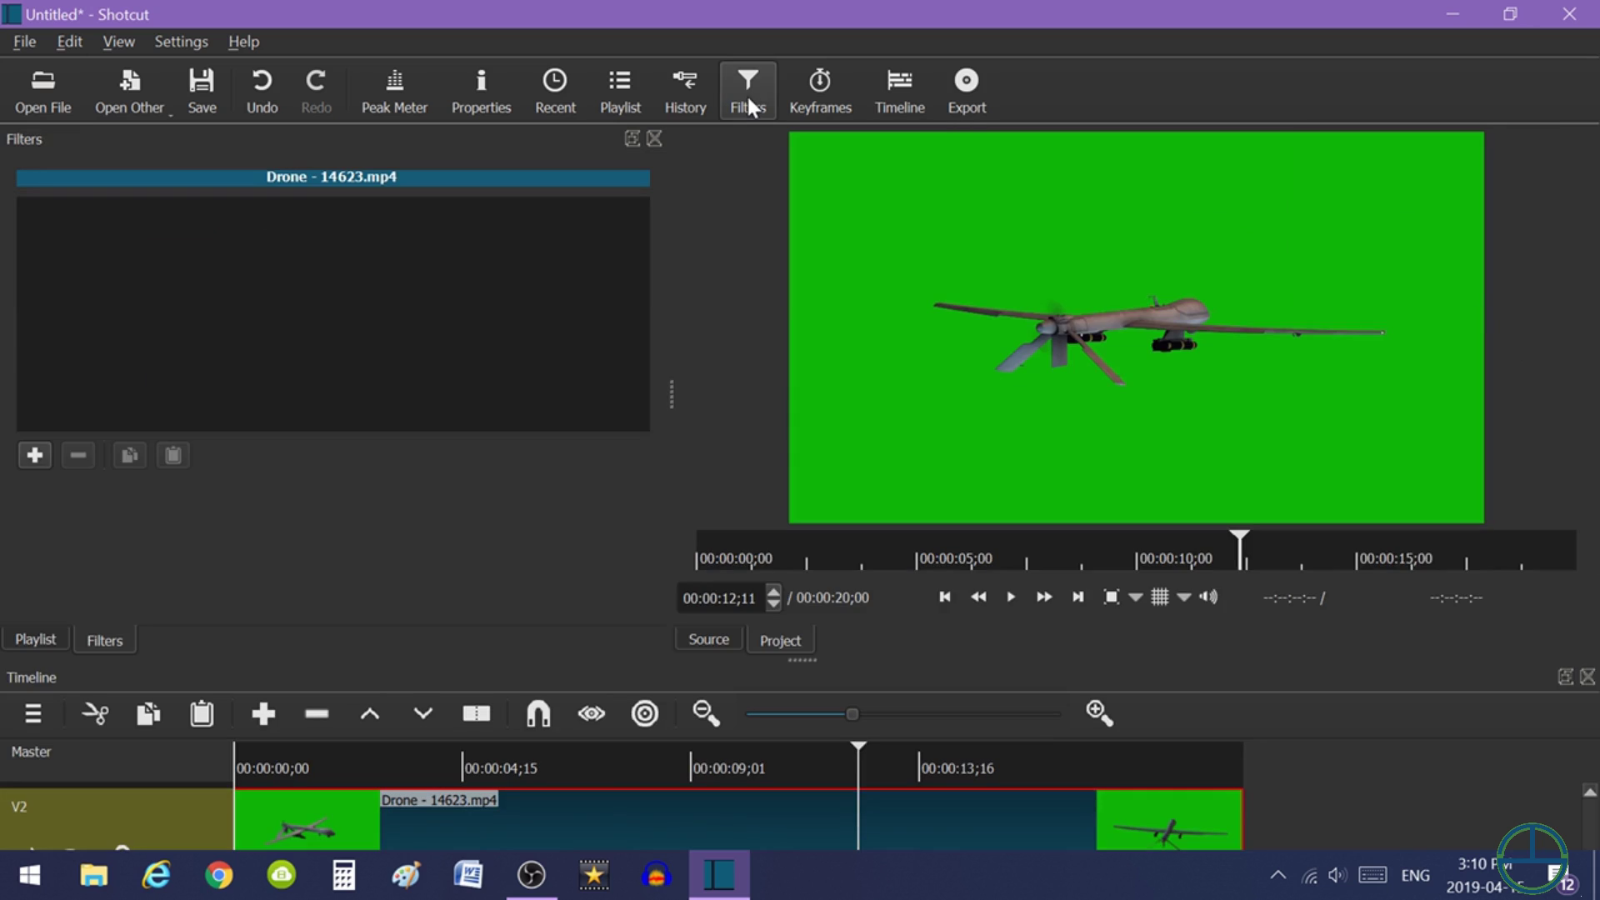
click(35, 455)
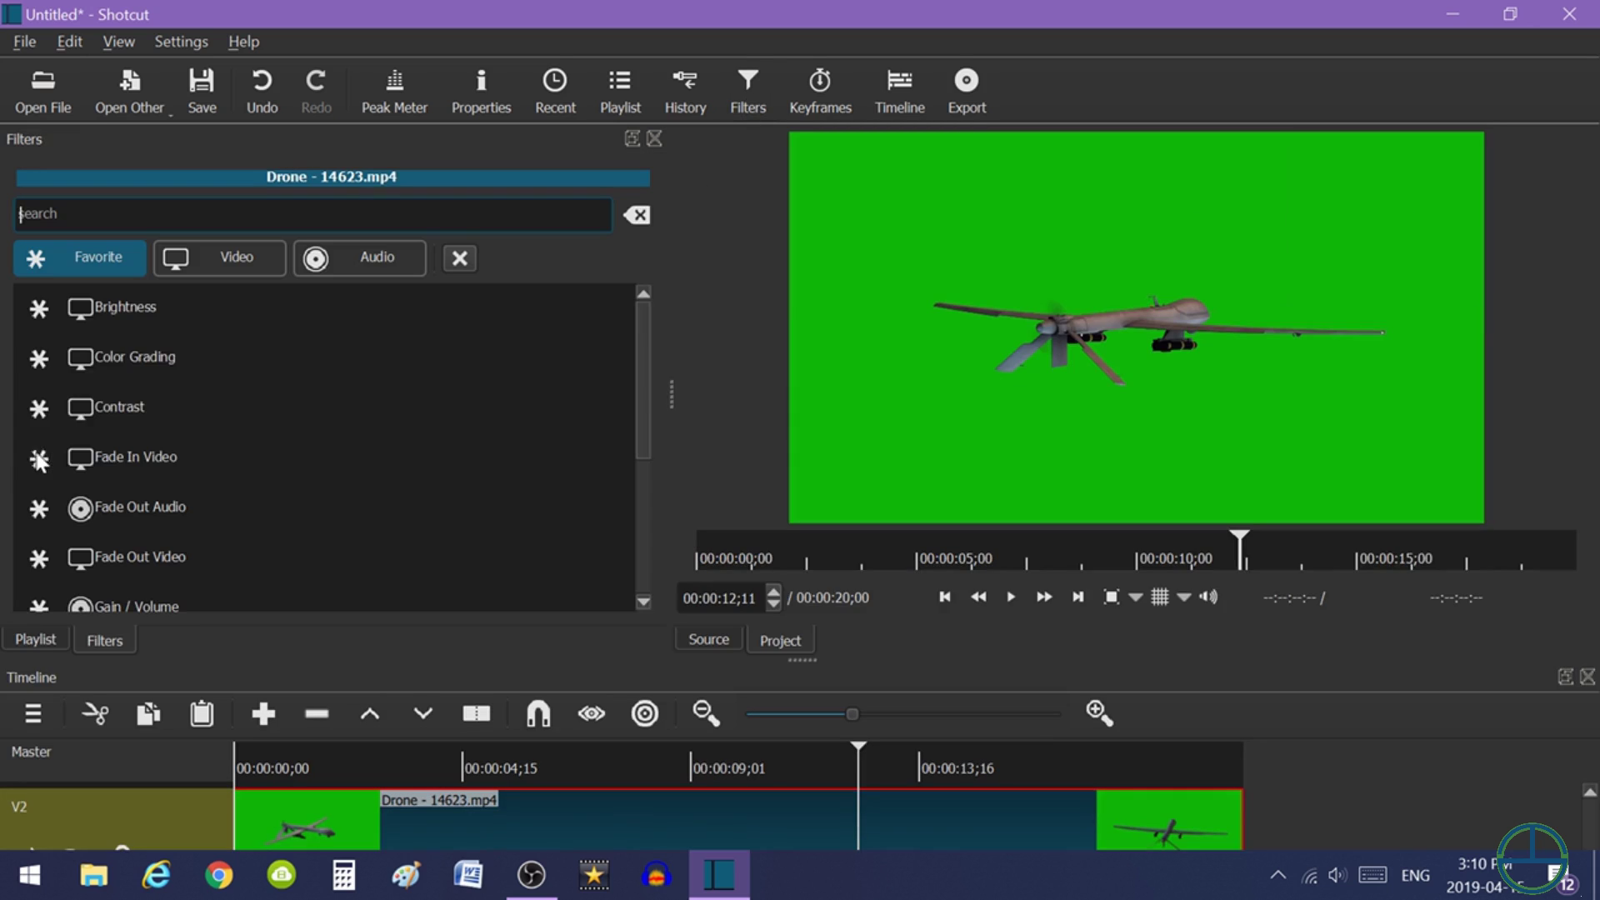
click(237, 260)
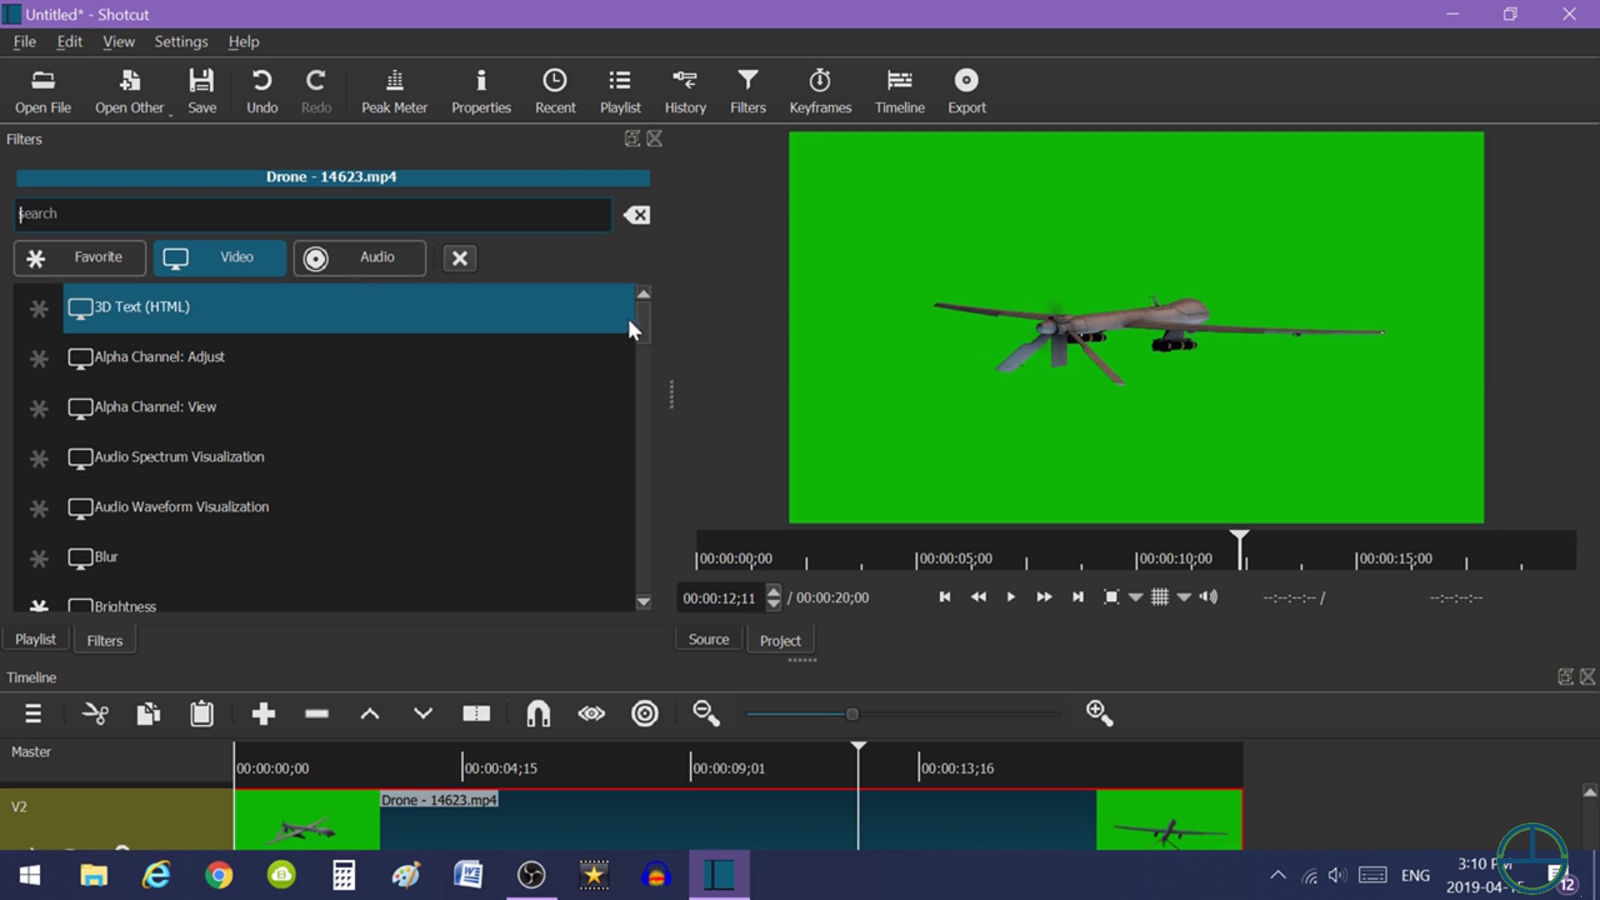
drag(635, 313, 639, 379)
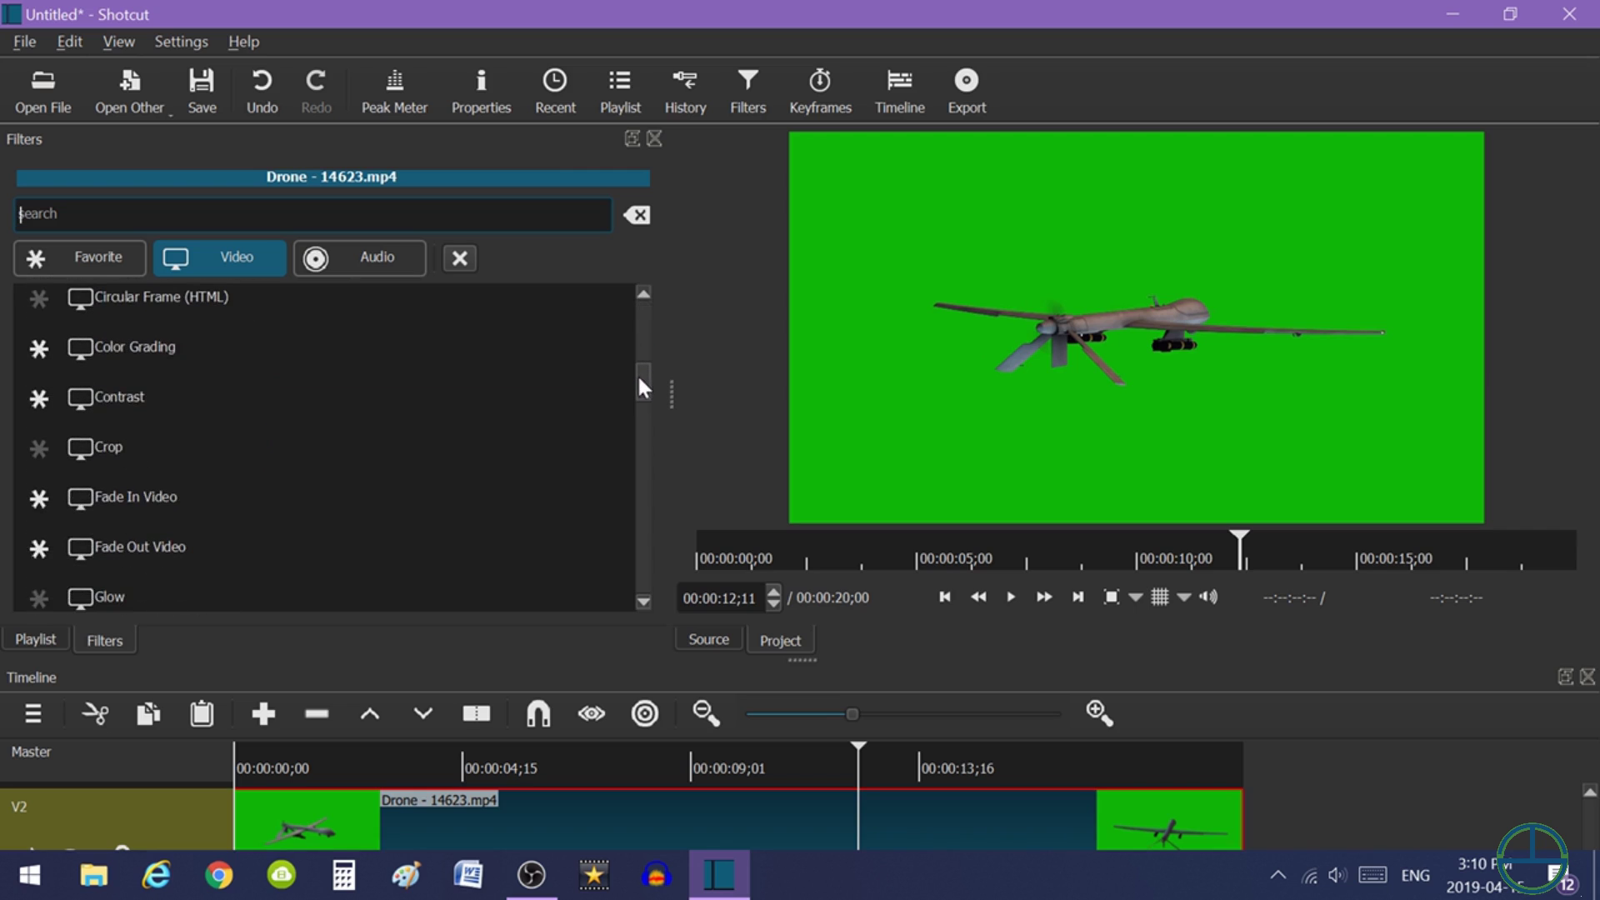
drag(639, 378, 643, 373)
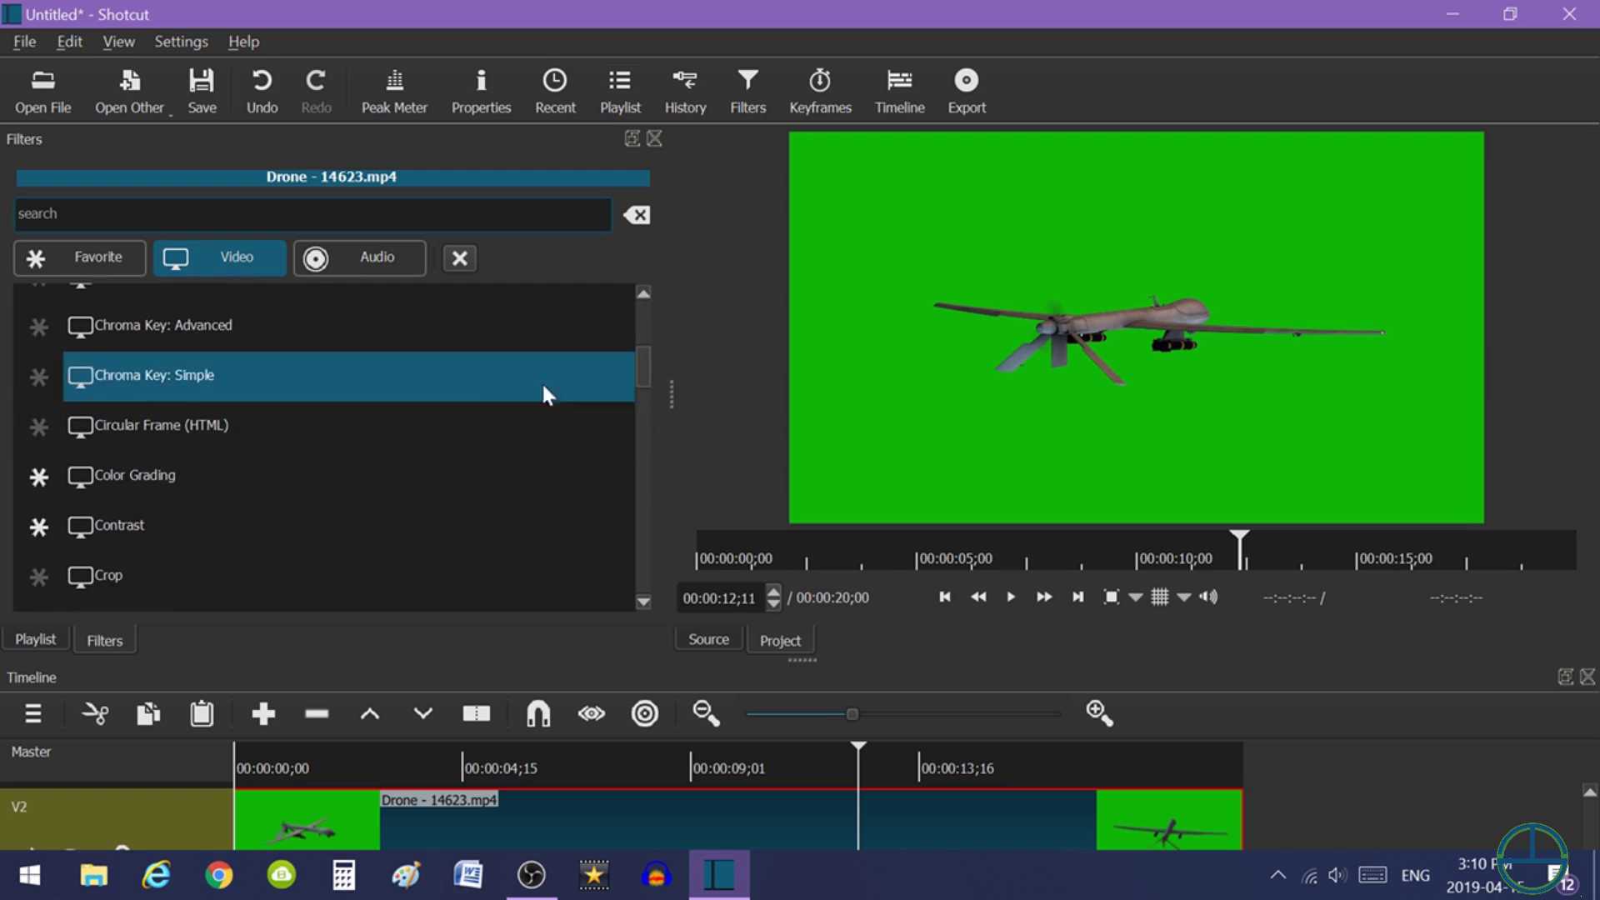
click(298, 383)
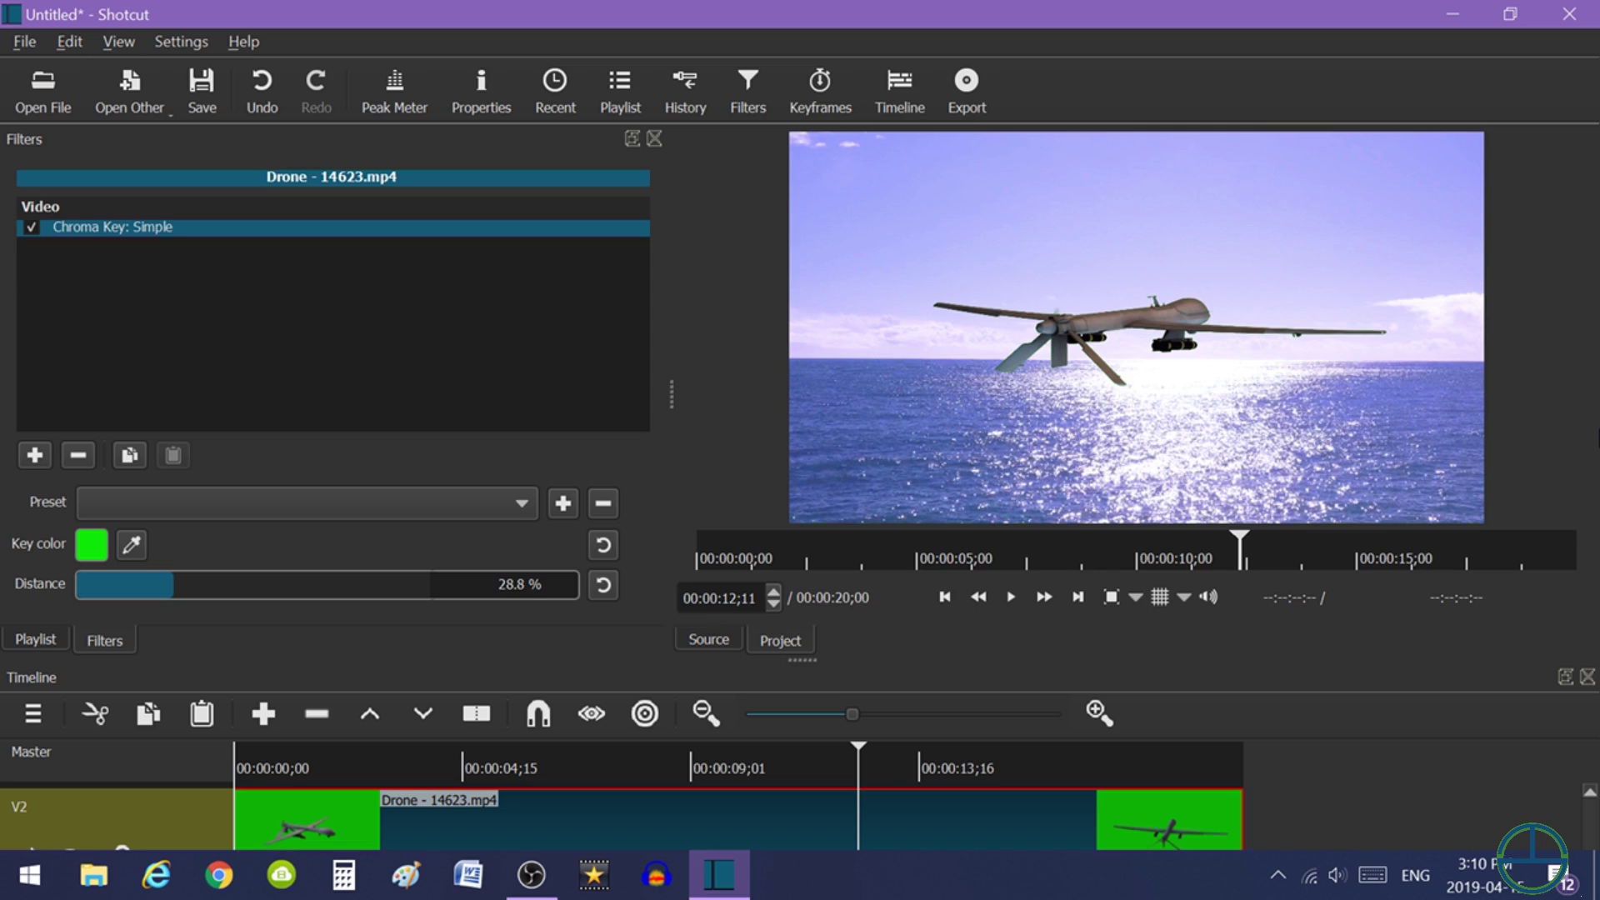
- Play back the keyed drone, inspect the frame at 00:00:07;03, and set the chroma key distance to 49.1 %
click(943, 593)
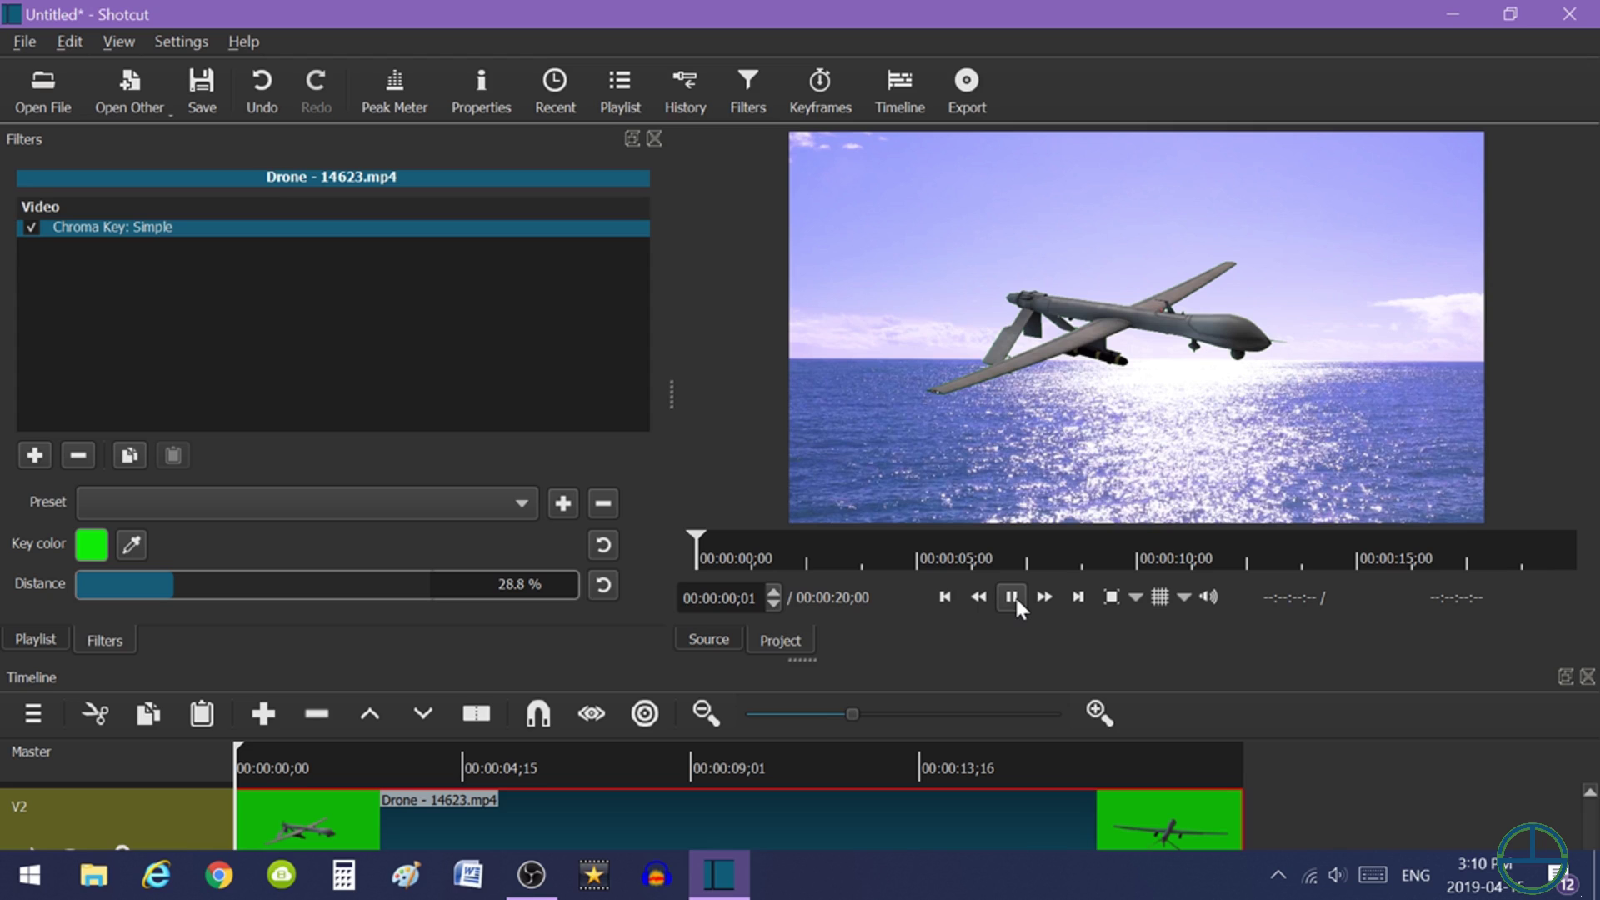
click(1013, 594)
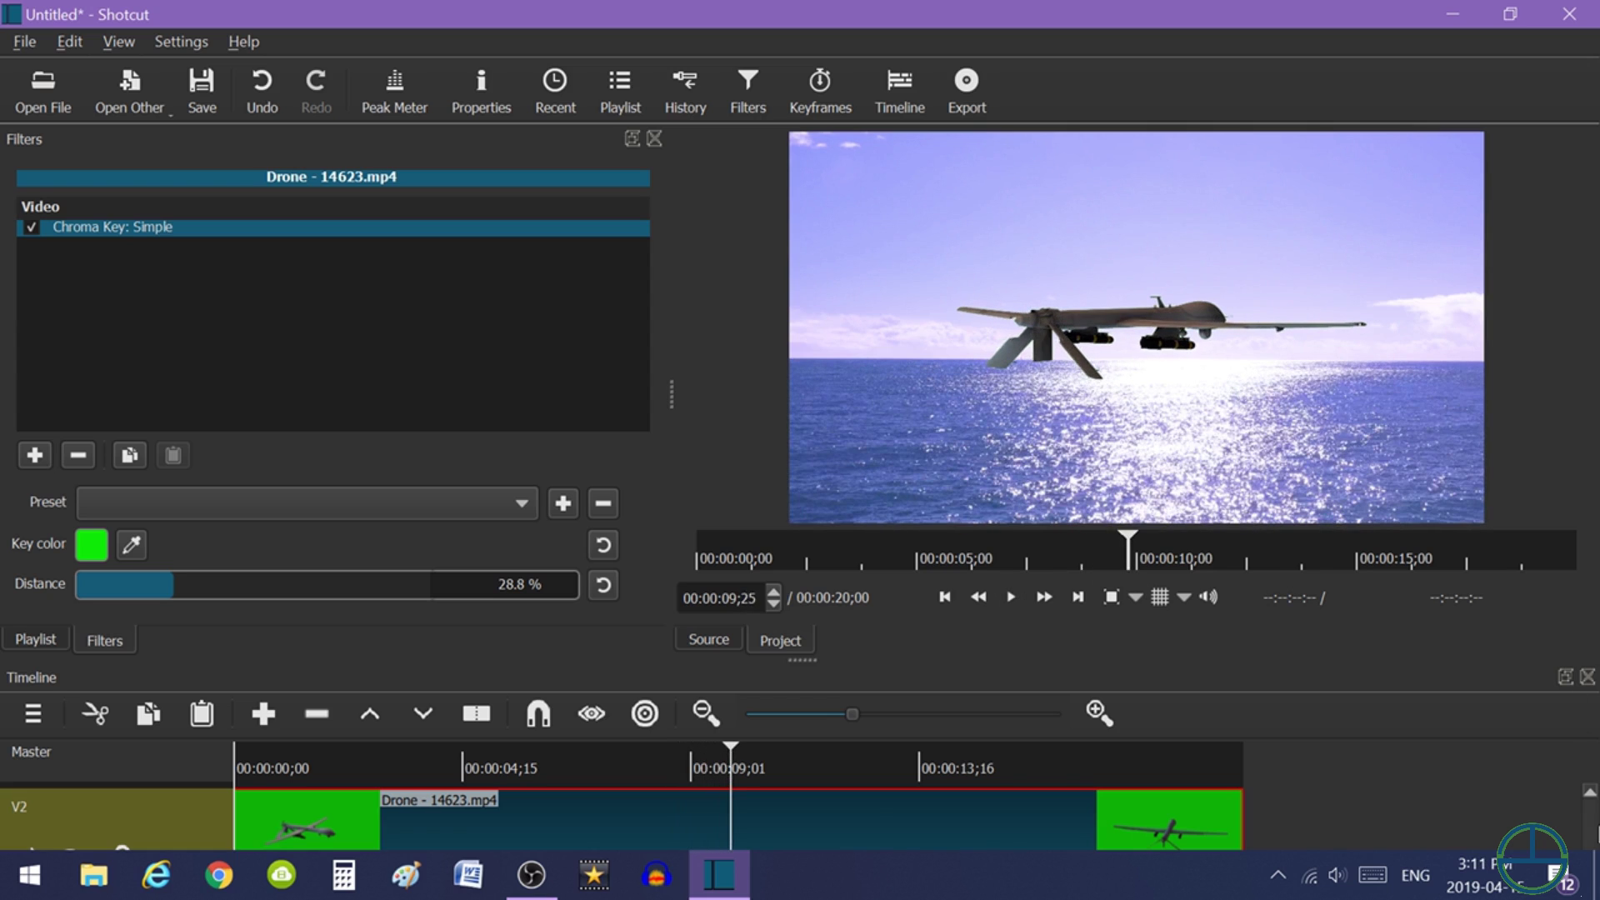
click(593, 765)
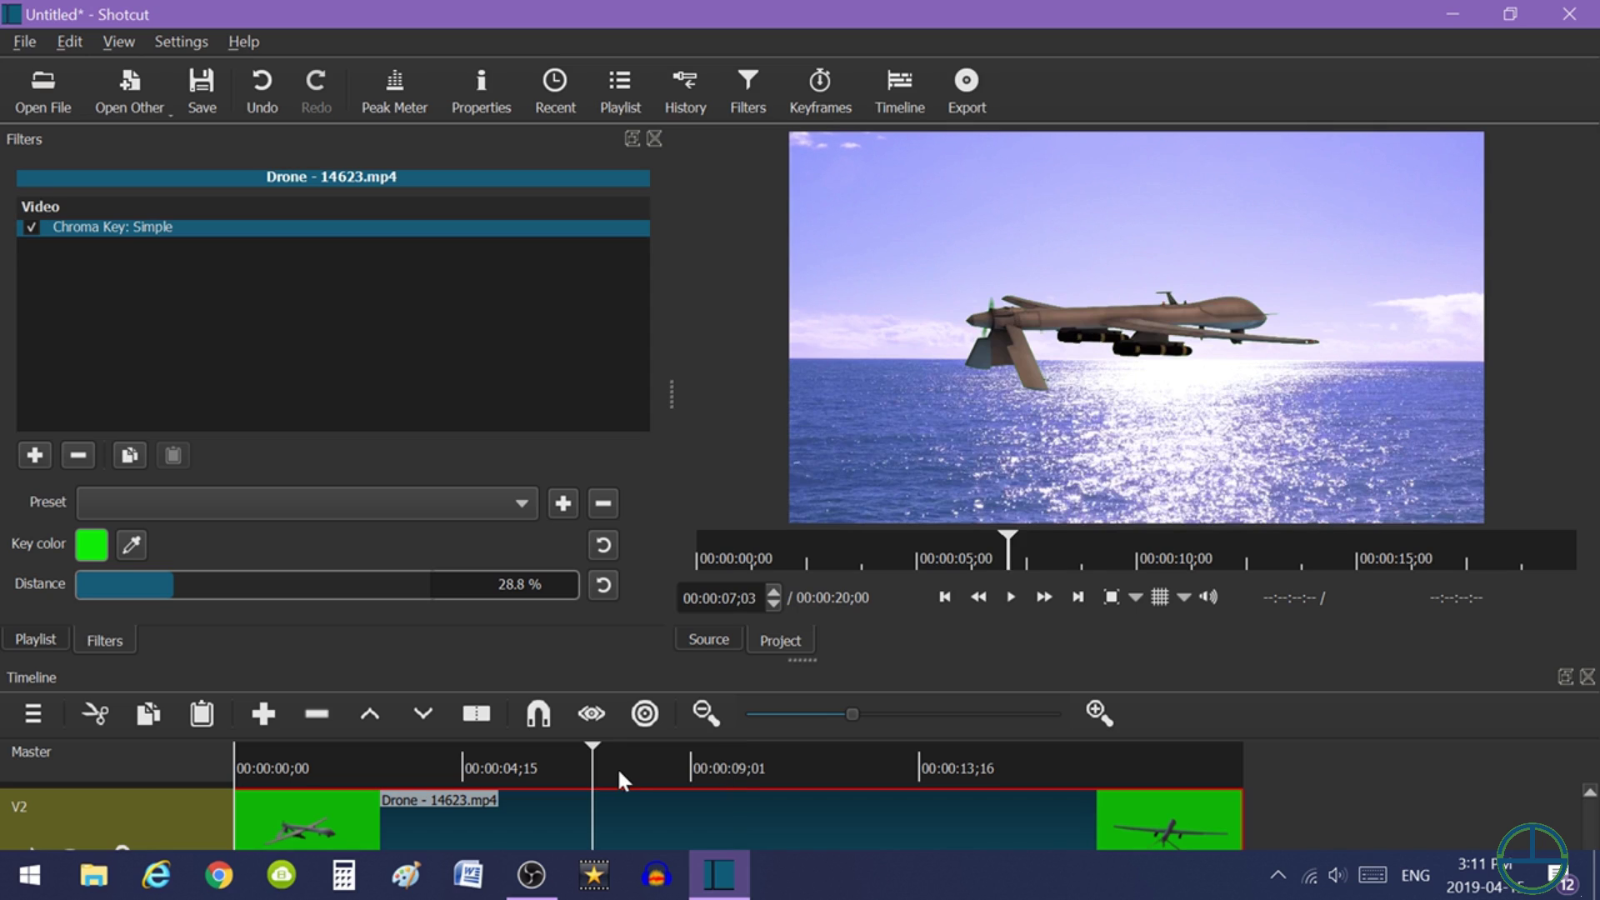
drag(170, 588, 253, 586)
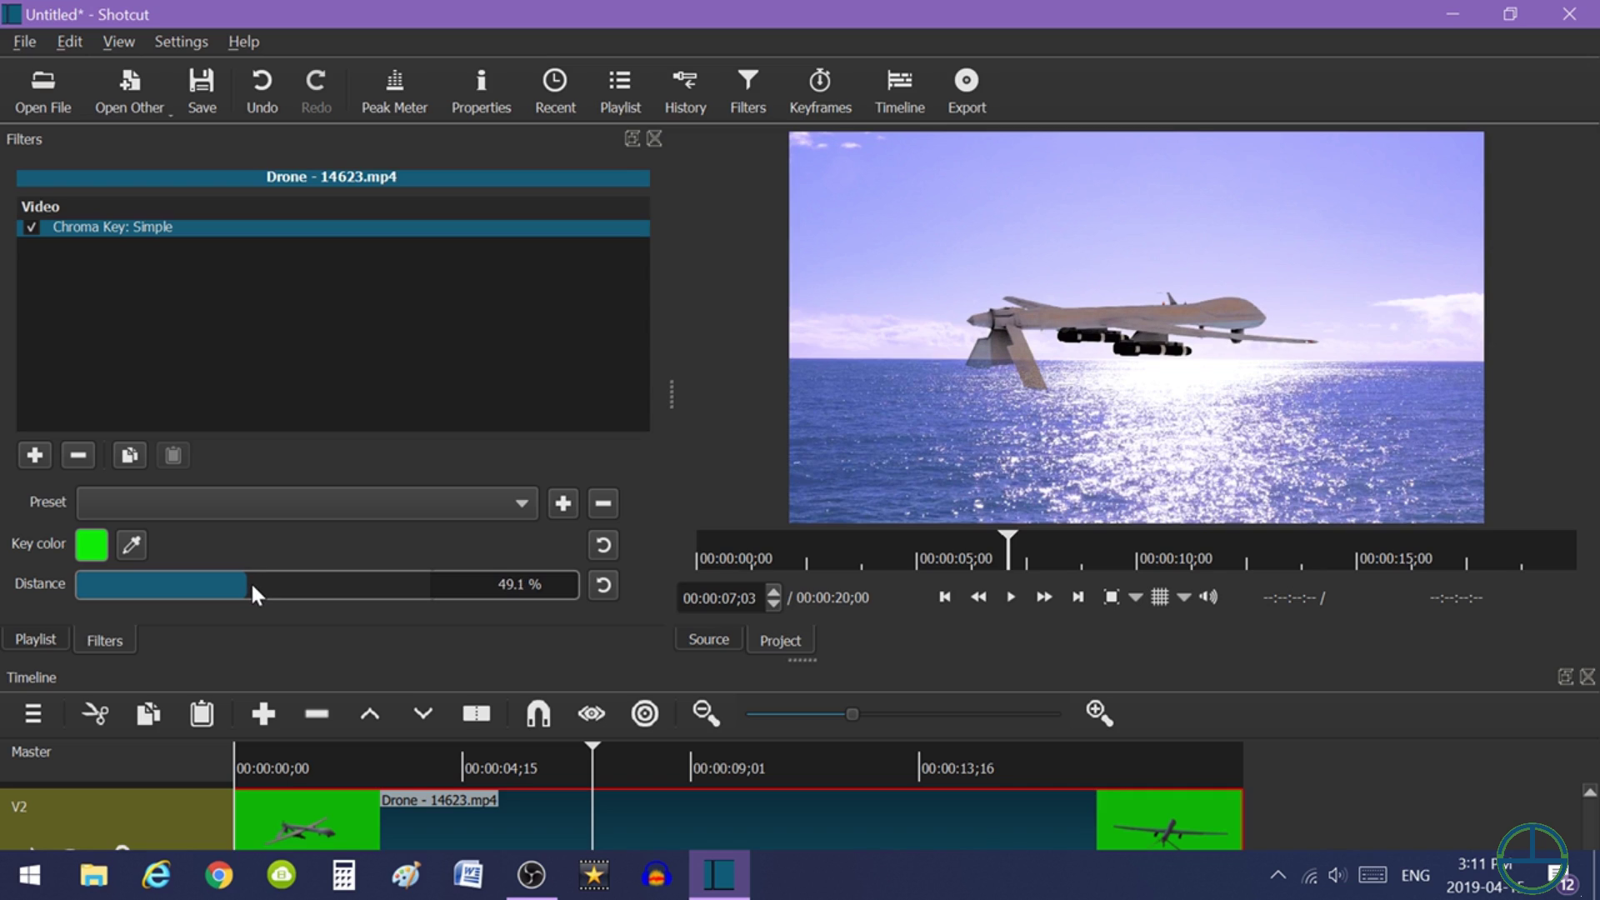
- Play the composite from the beginning to check the keyed drone, and return the playhead to the start
click(952, 593)
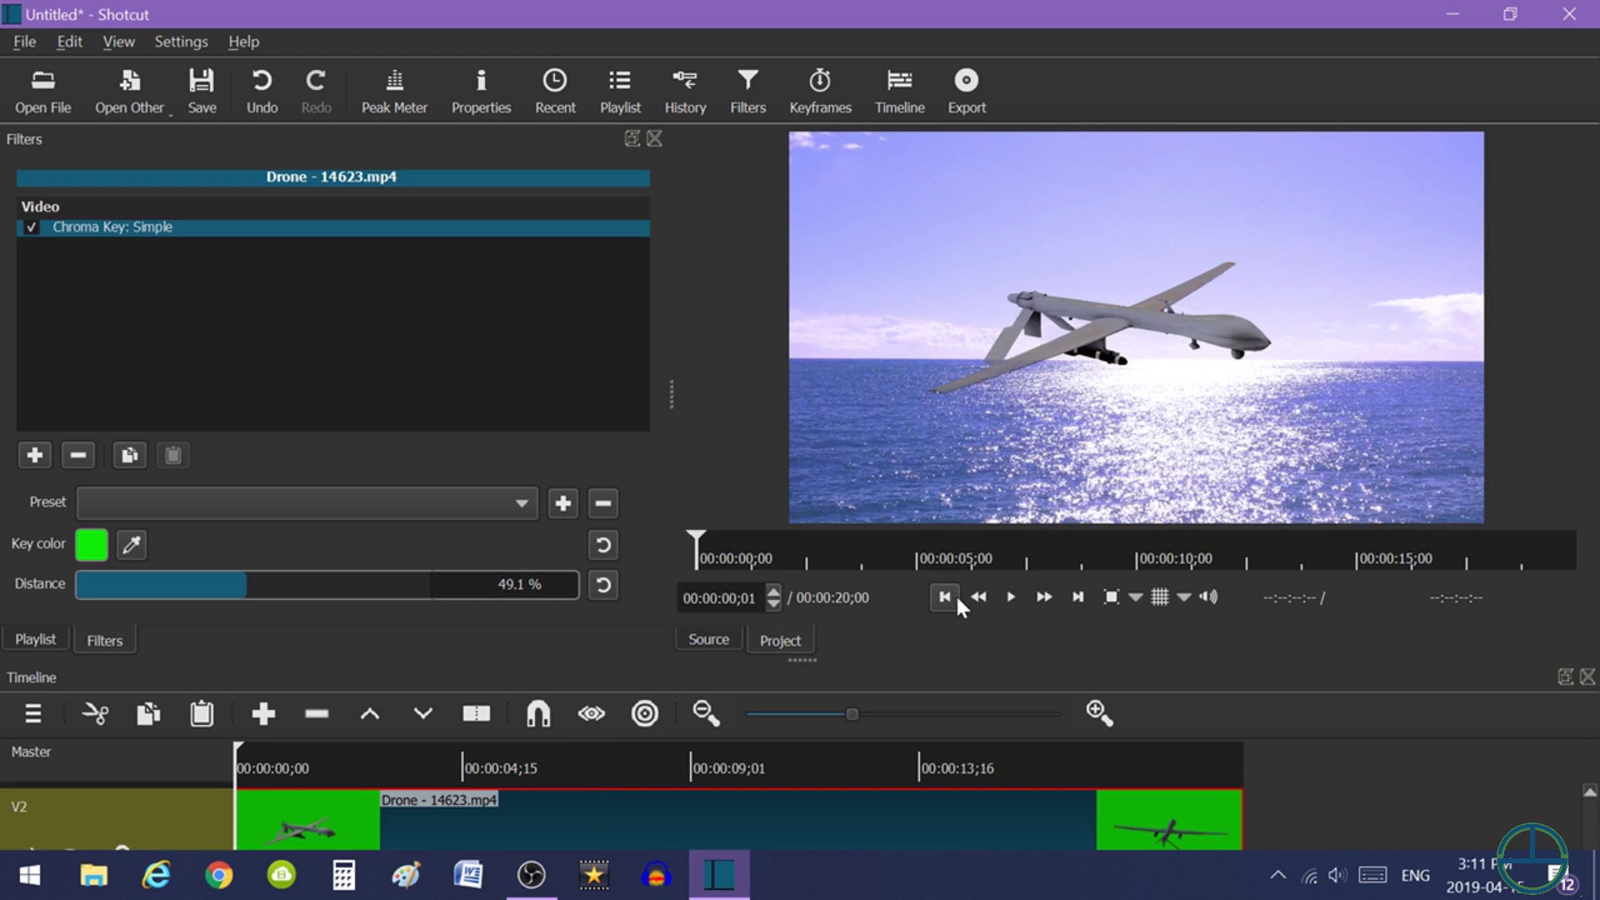
click(1011, 595)
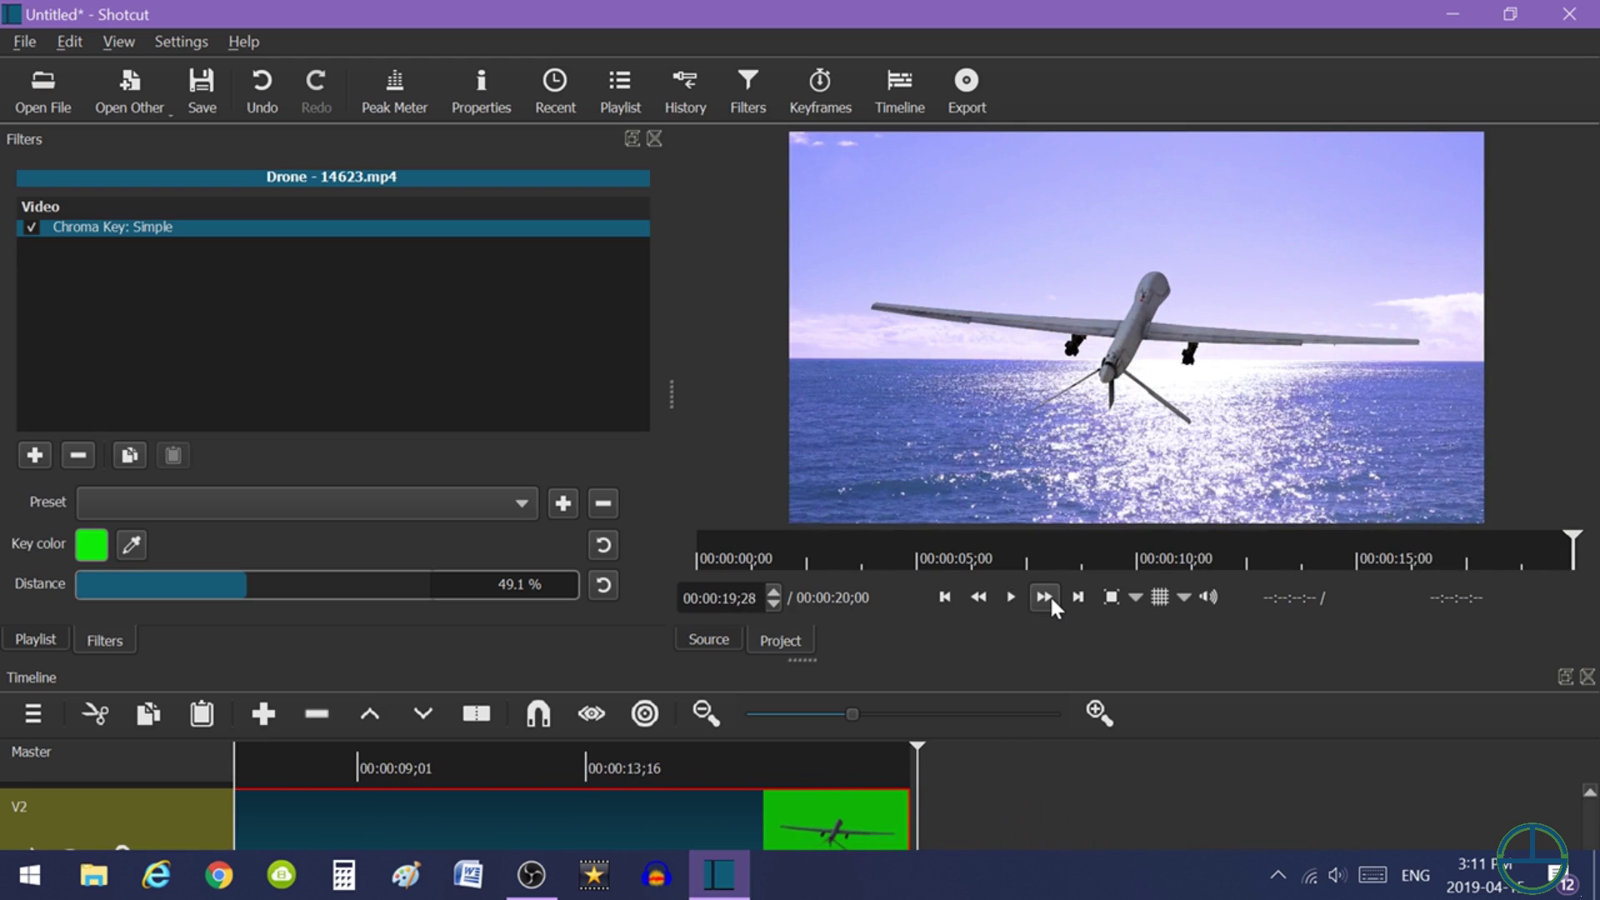
click(945, 596)
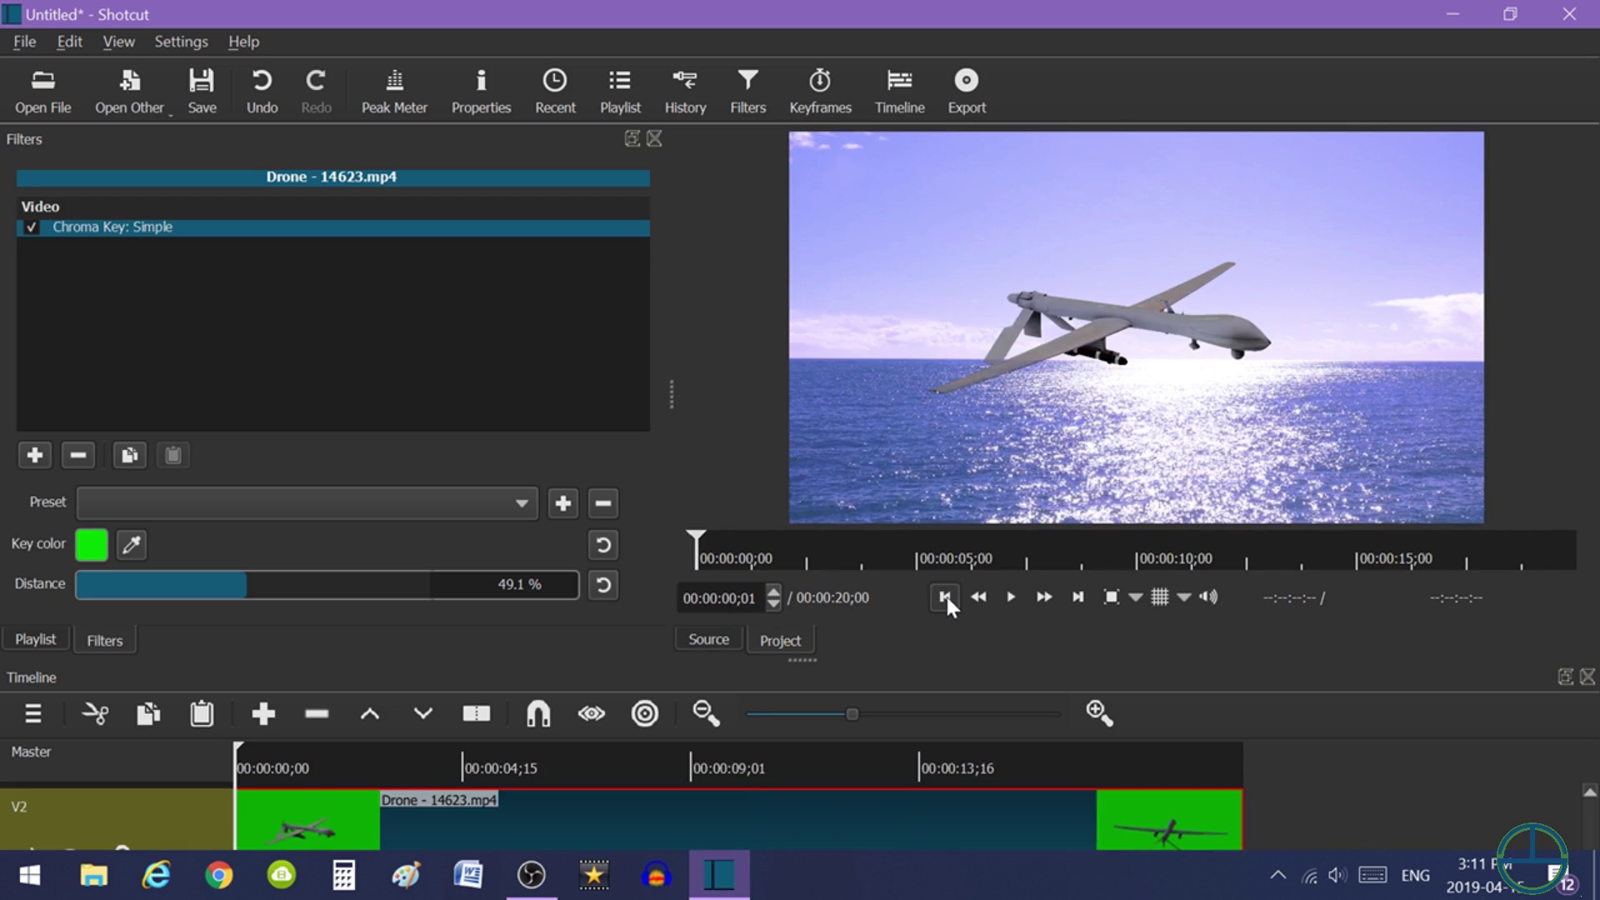
click(945, 597)
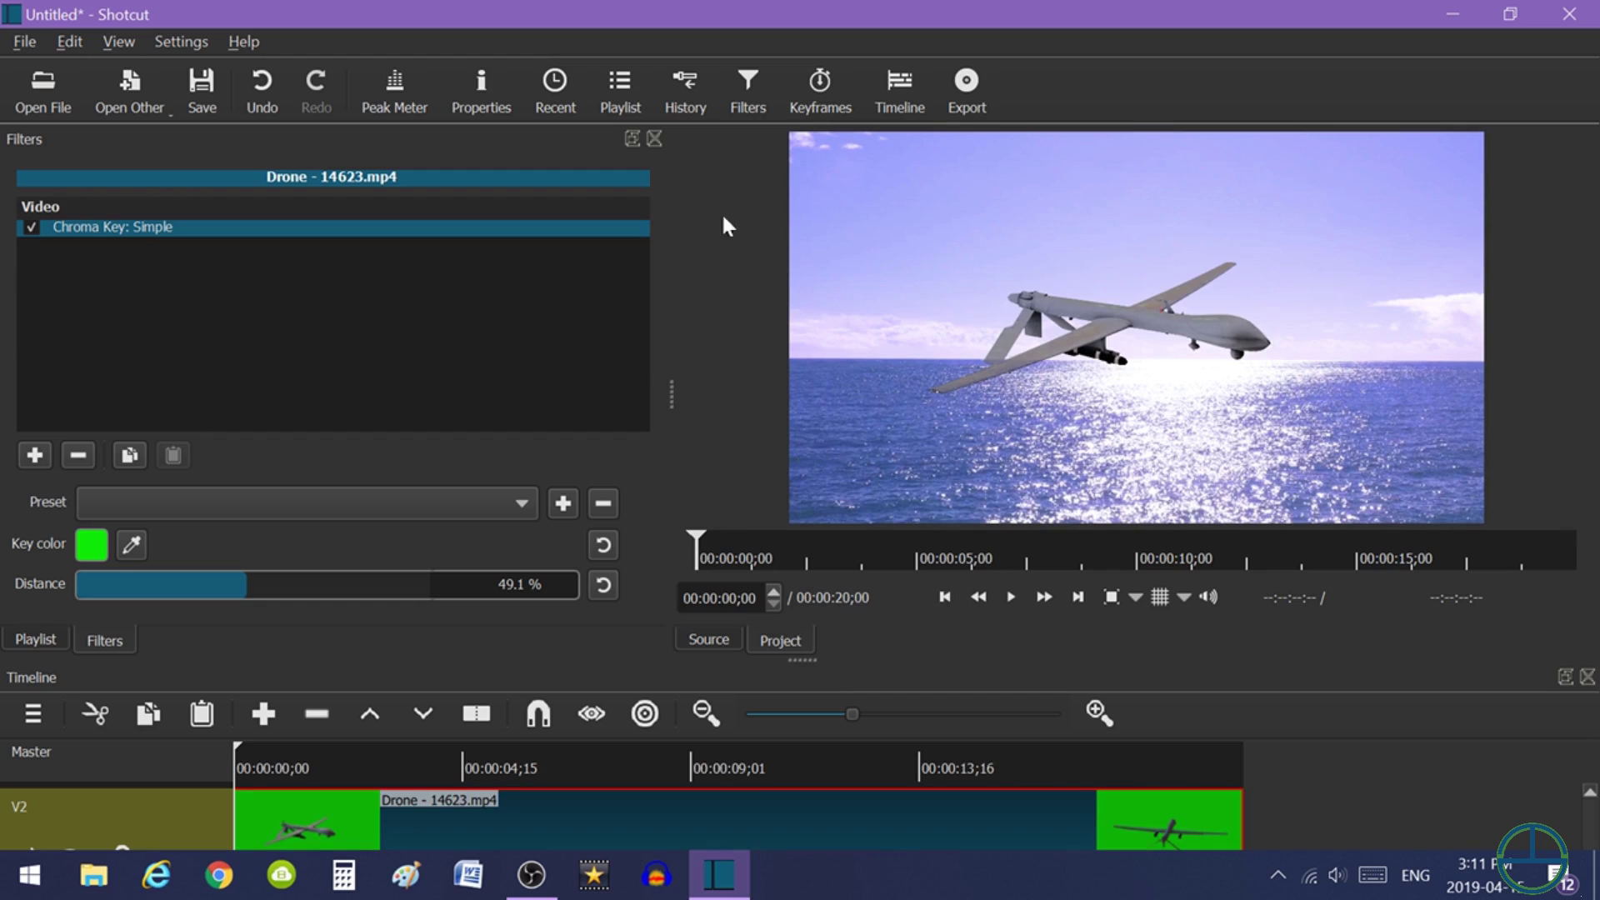
- Close the filter settings, place logo-81.png on the track above V2 over the middle of the drone clip, and return the playhead to the start
click(655, 138)
drag(807, 661, 841, 445)
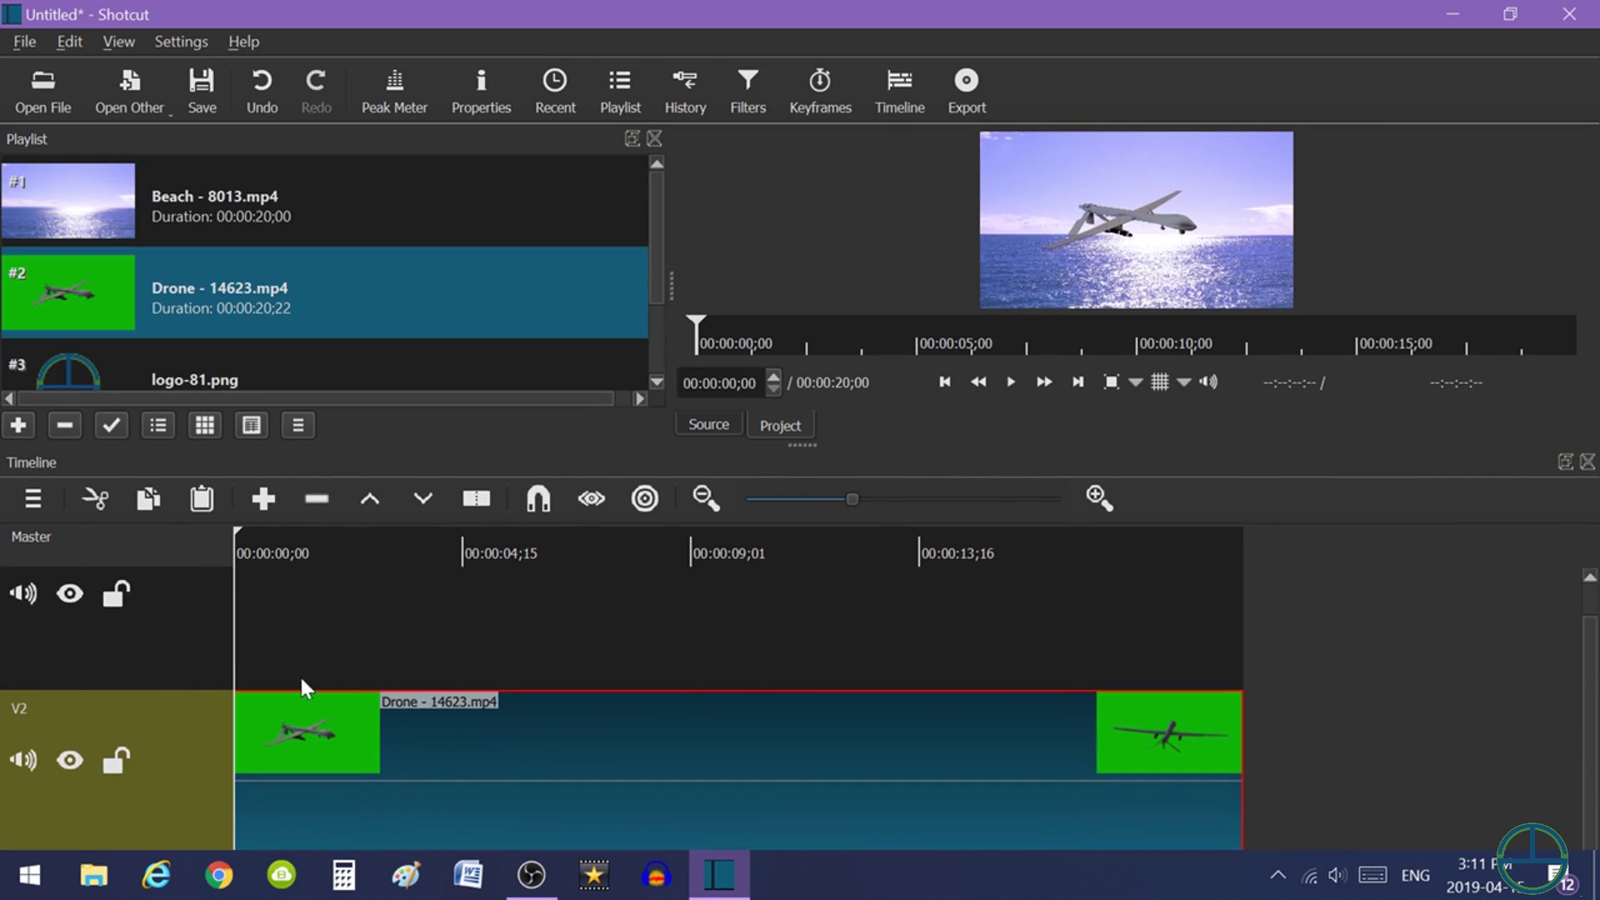
click(173, 676)
click(320, 366)
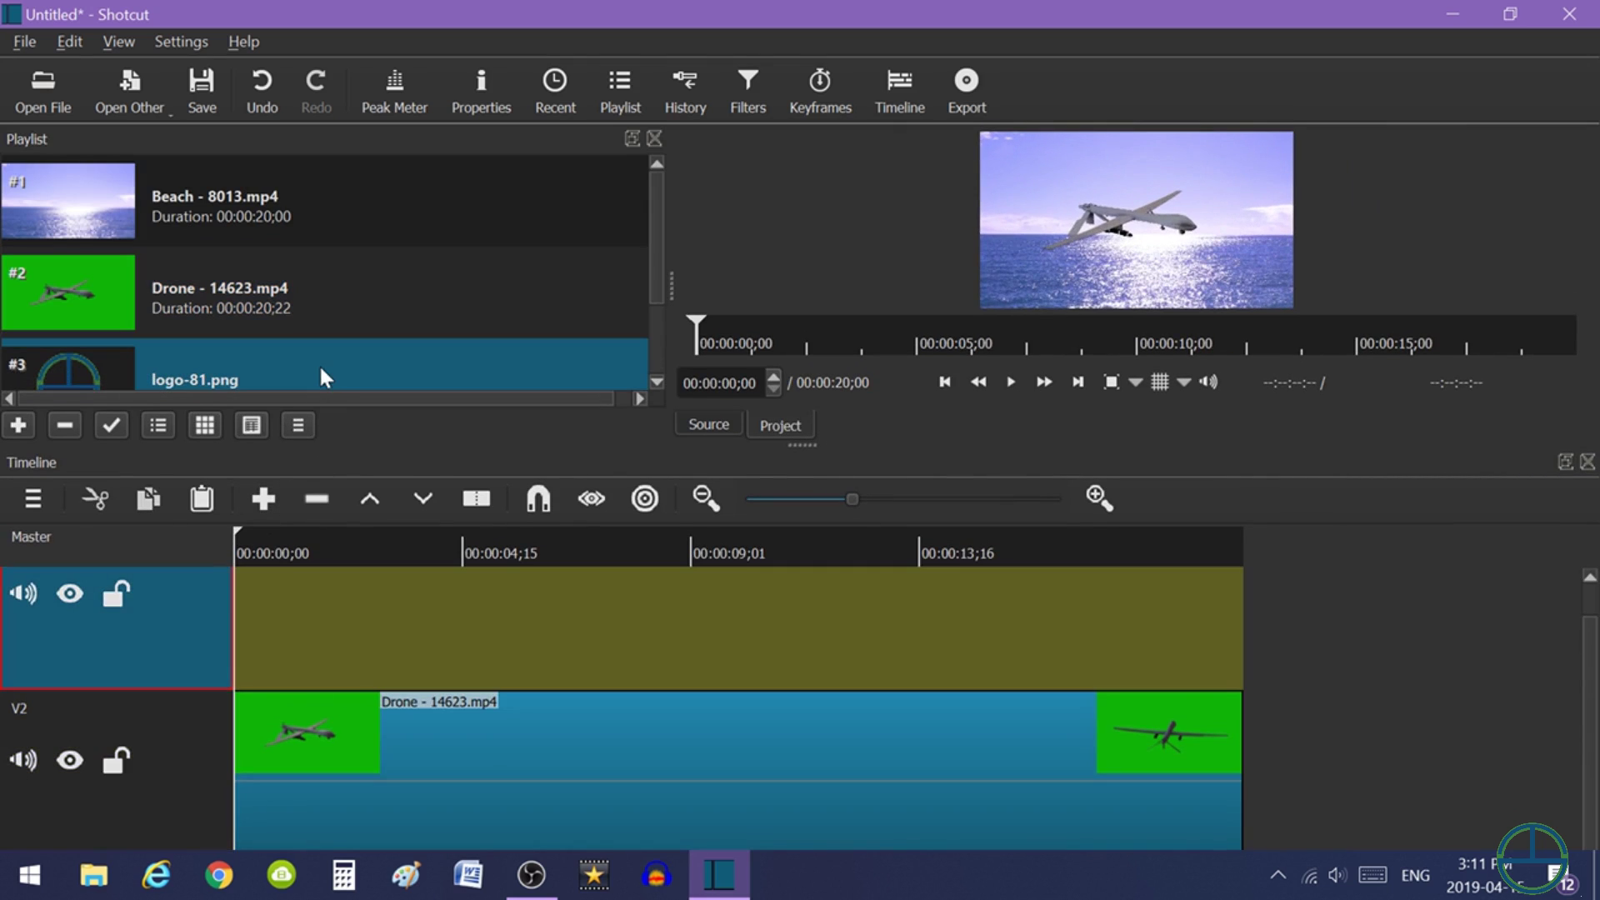
drag(323, 364, 583, 638)
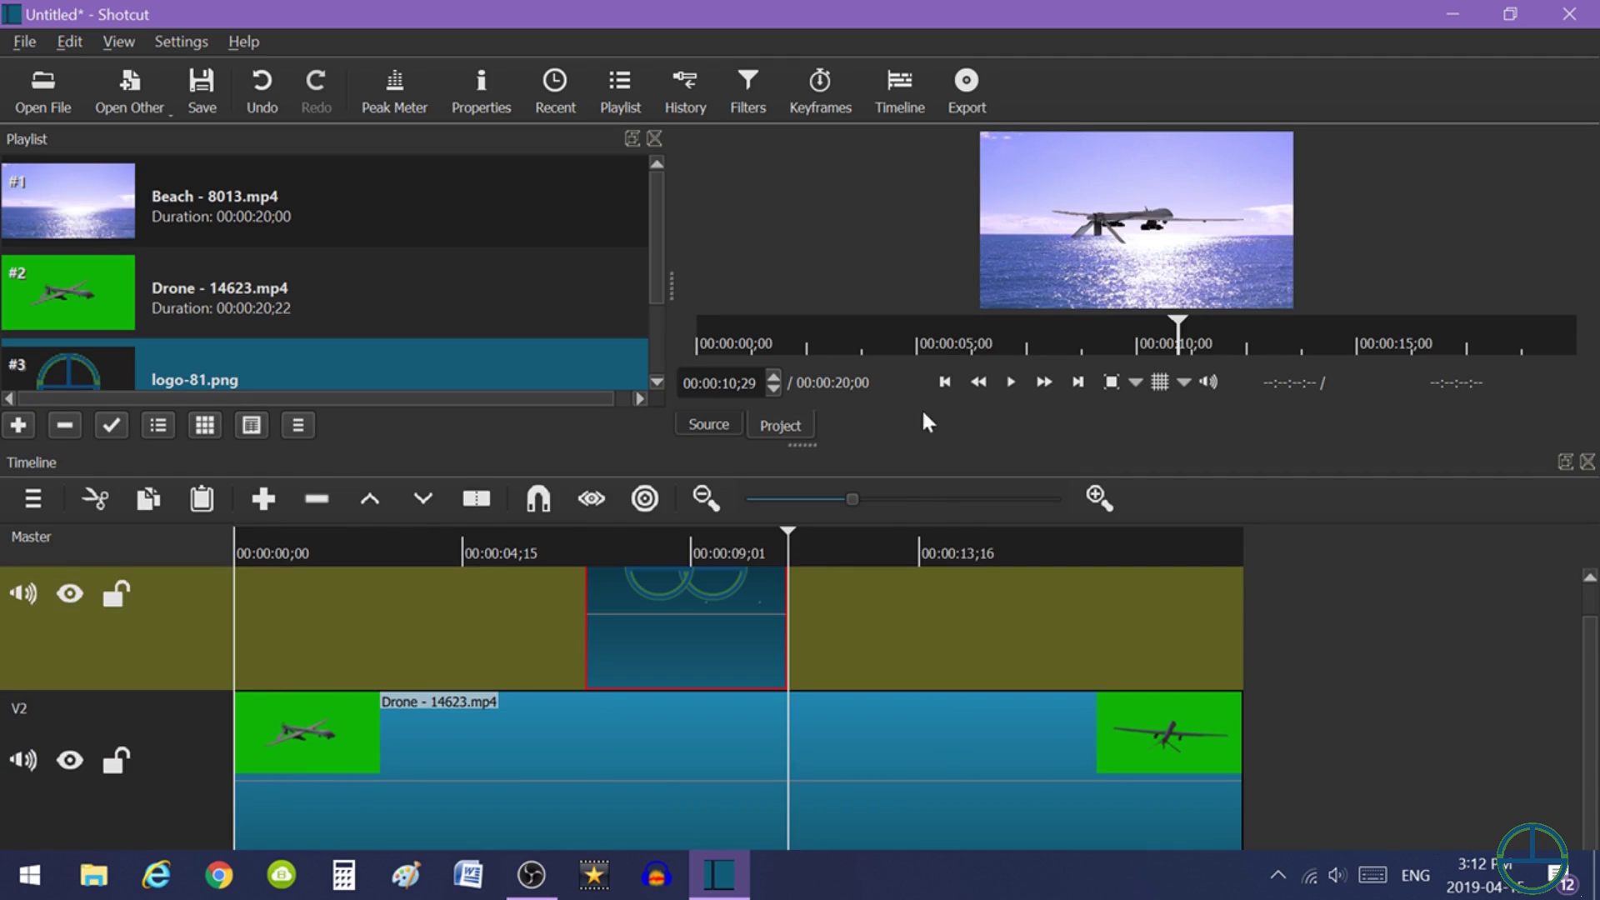
click(945, 380)
click(945, 381)
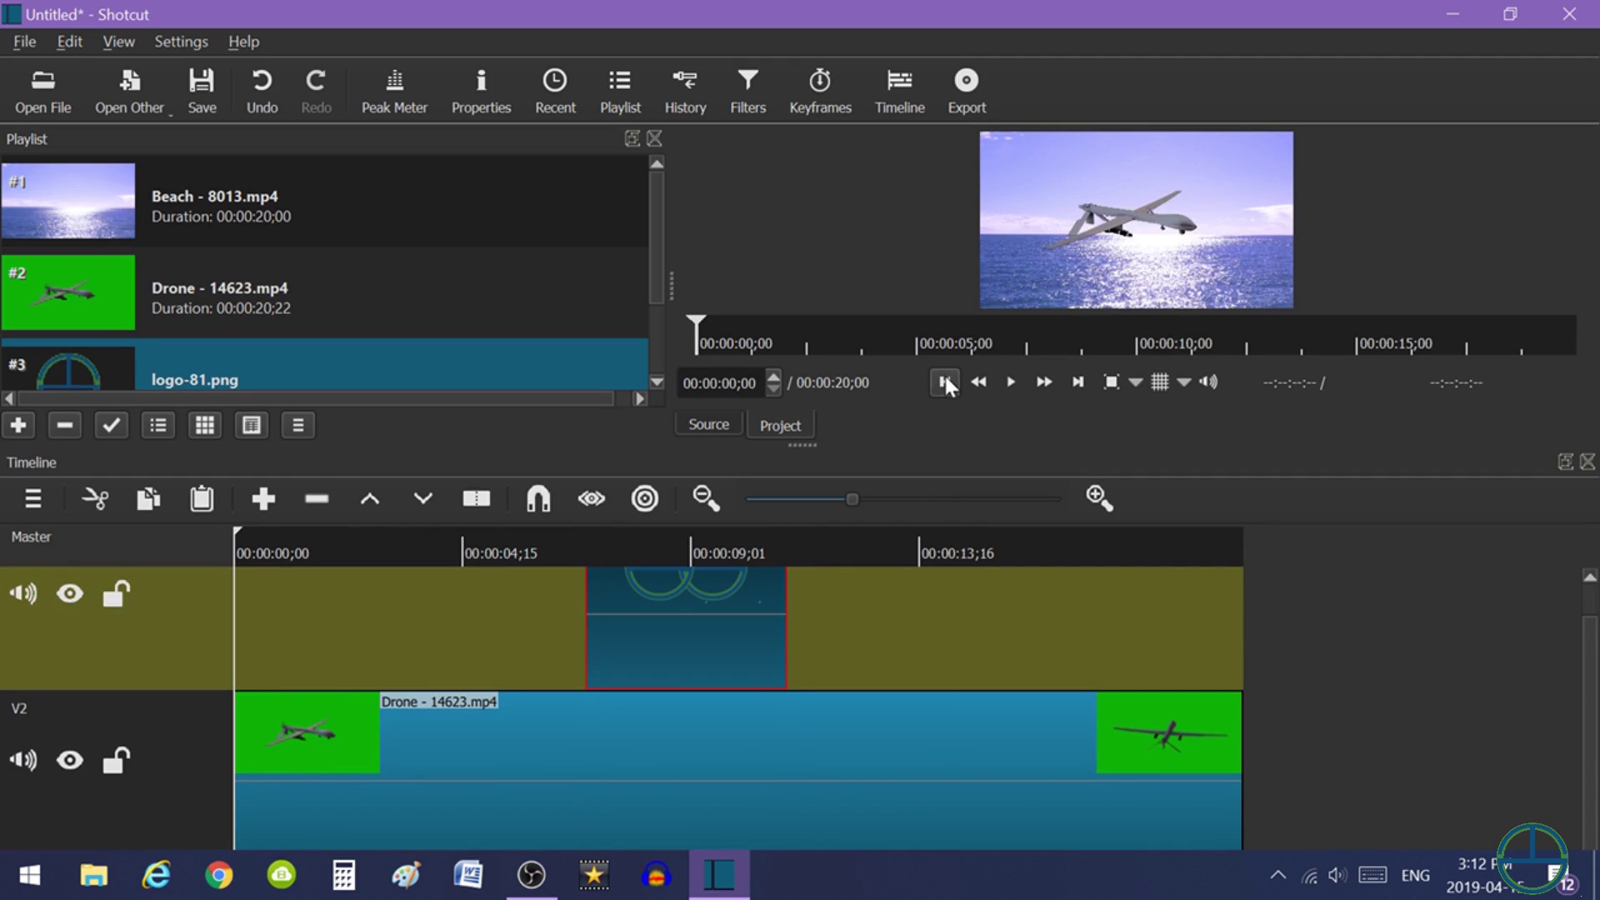
- Move the logo clip to the start of its track and extend it to the end of the drone clip
drag(761, 653, 363, 638)
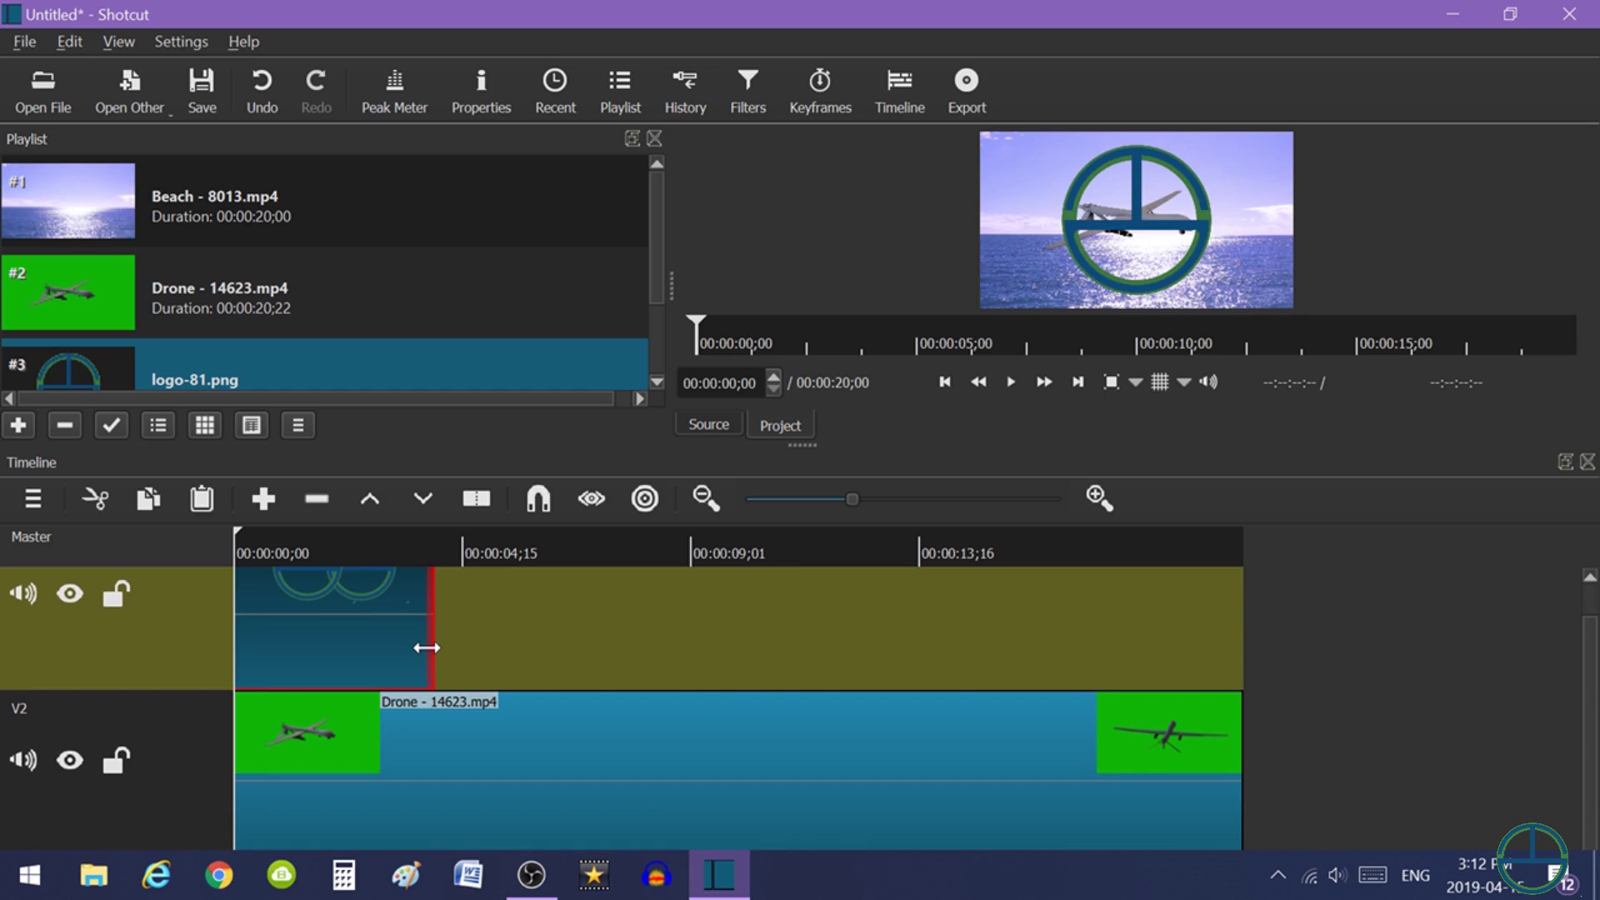
drag(431, 646, 1153, 628)
click(1077, 382)
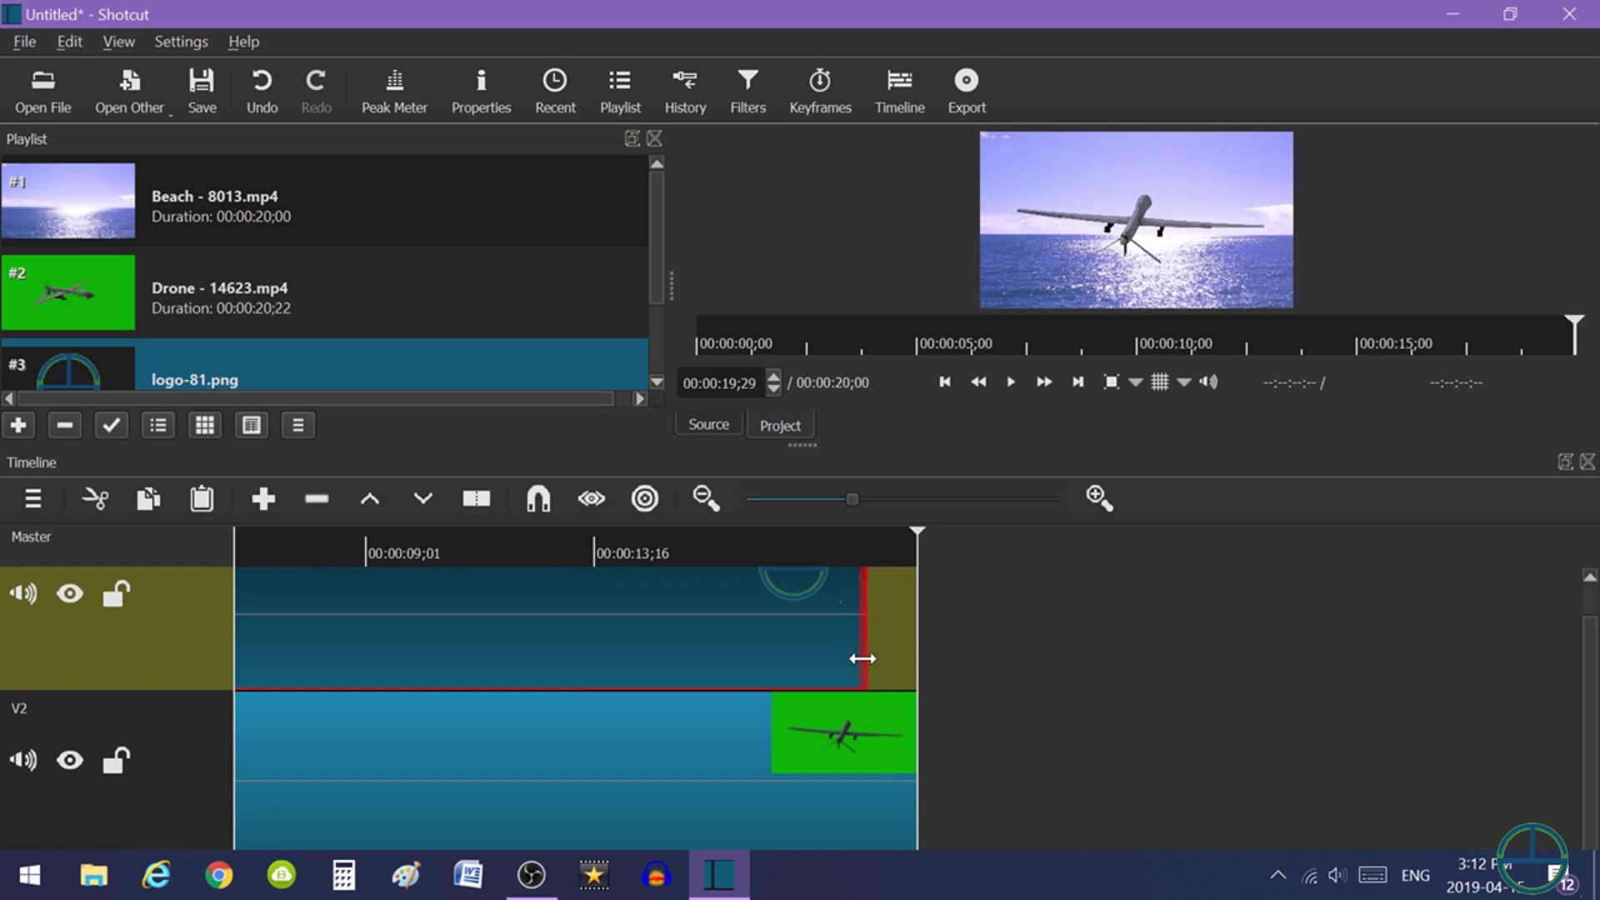
drag(866, 658, 932, 663)
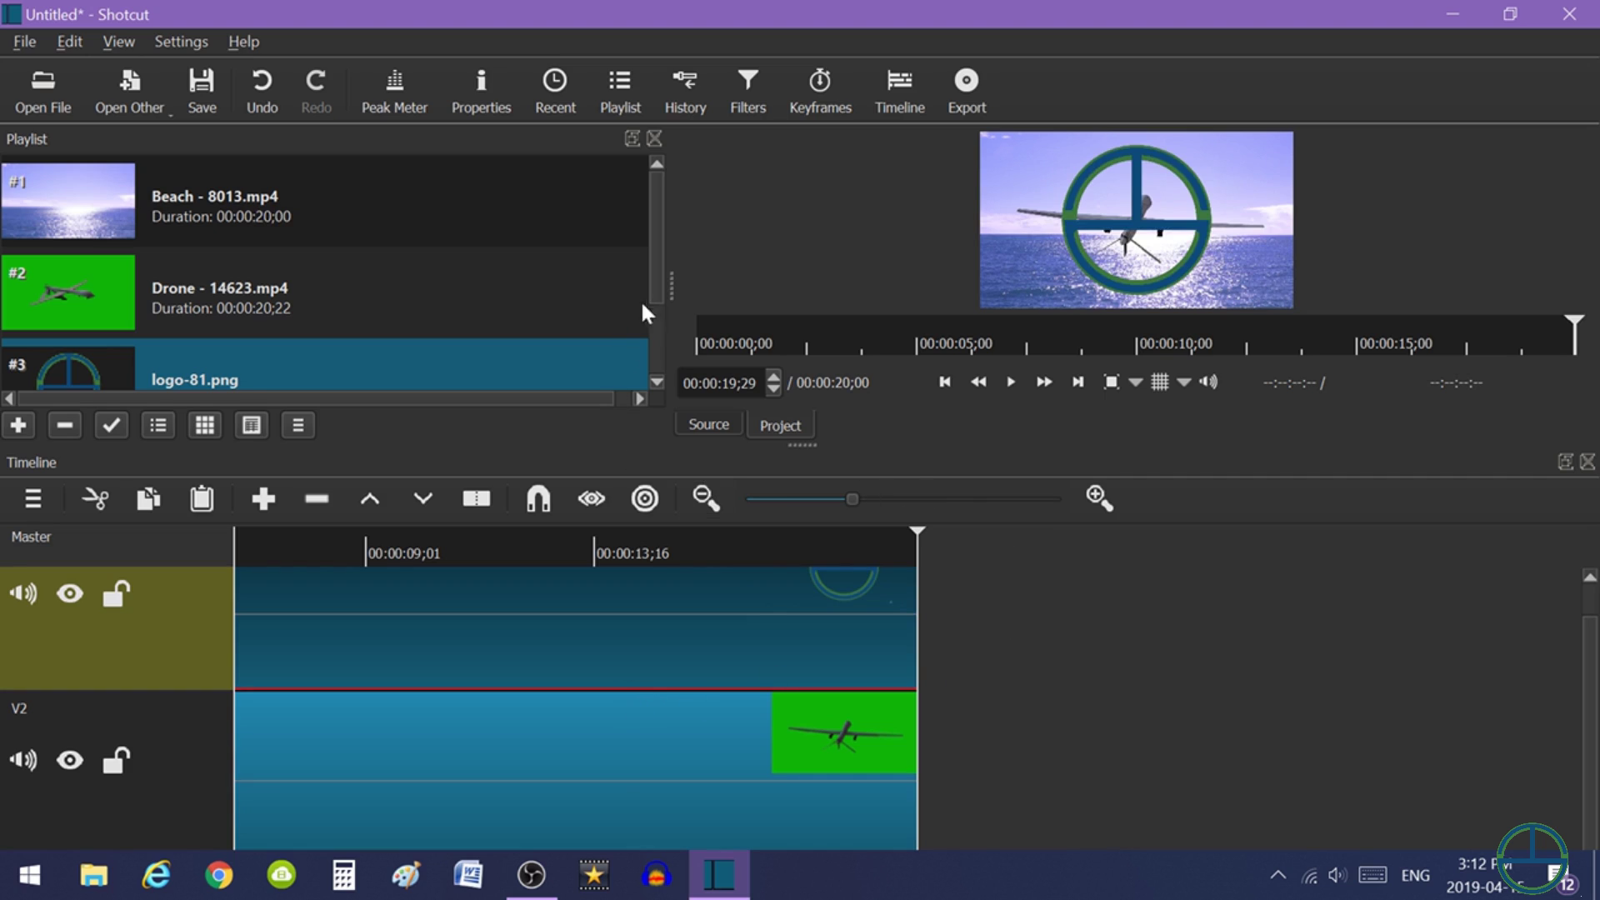
- Apply the Size and Position video filter to the logo-81.png clip
drag(659, 281, 656, 371)
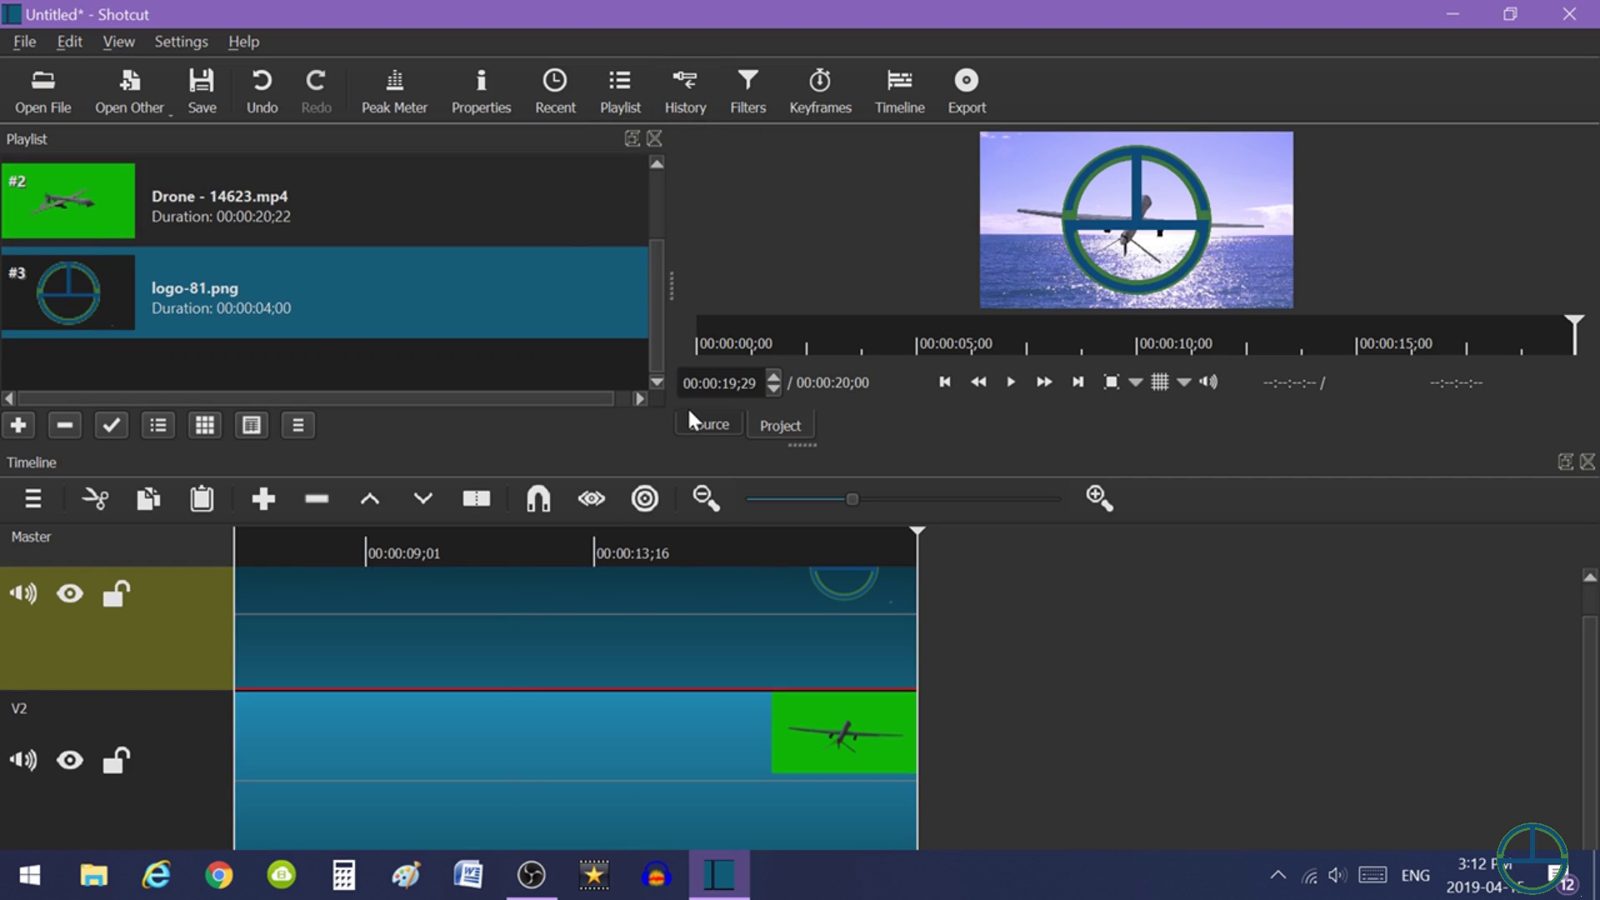
click(738, 93)
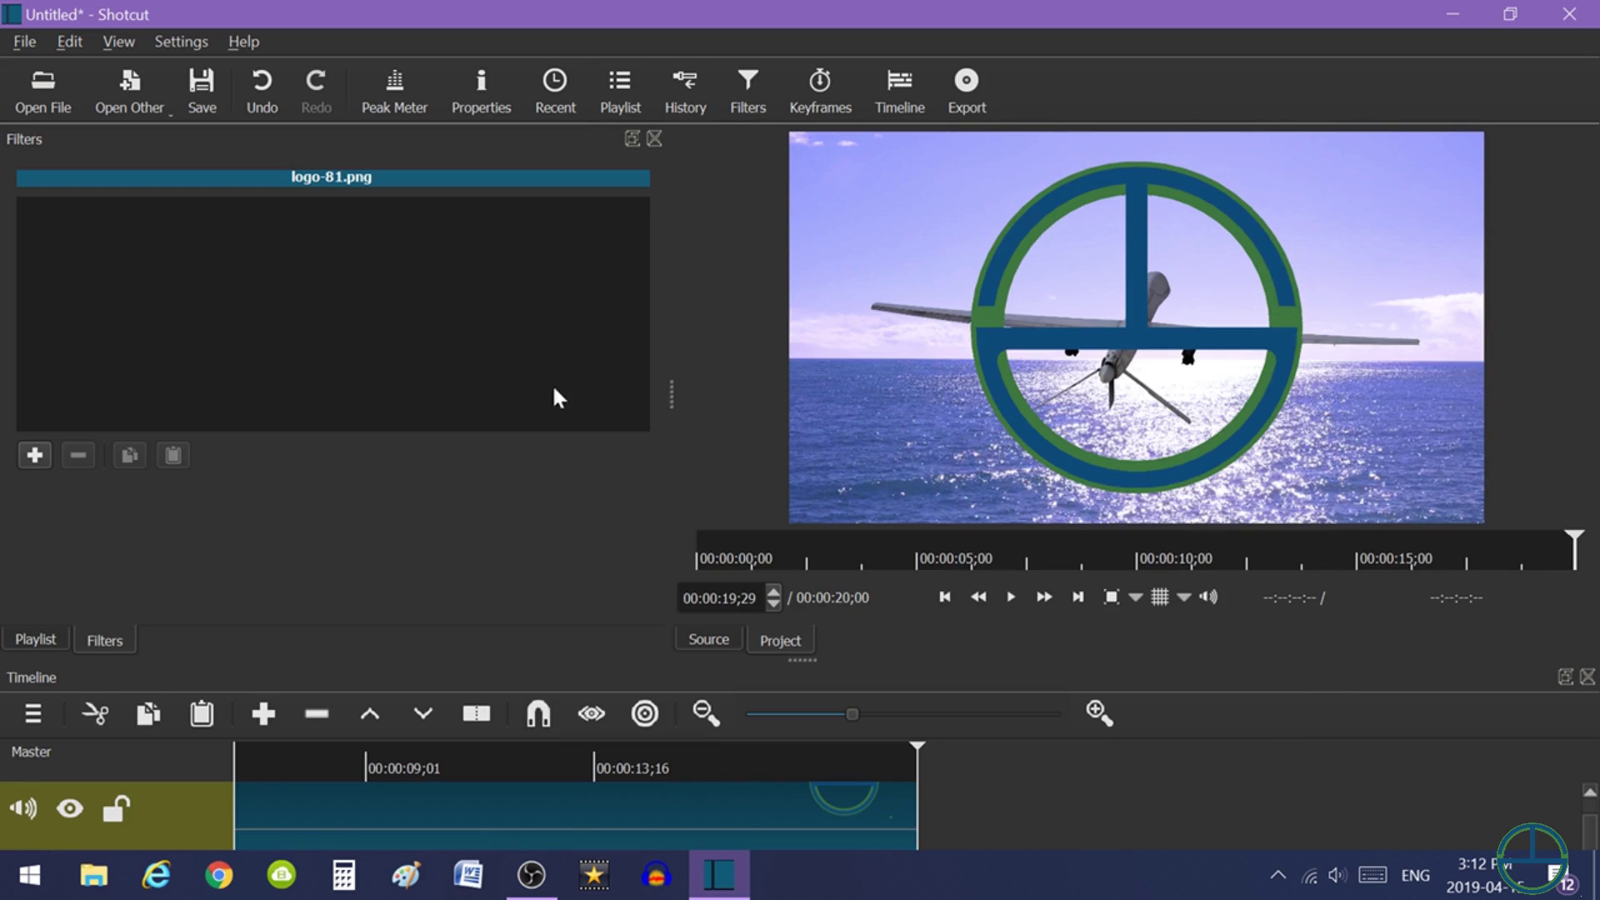
click(34, 452)
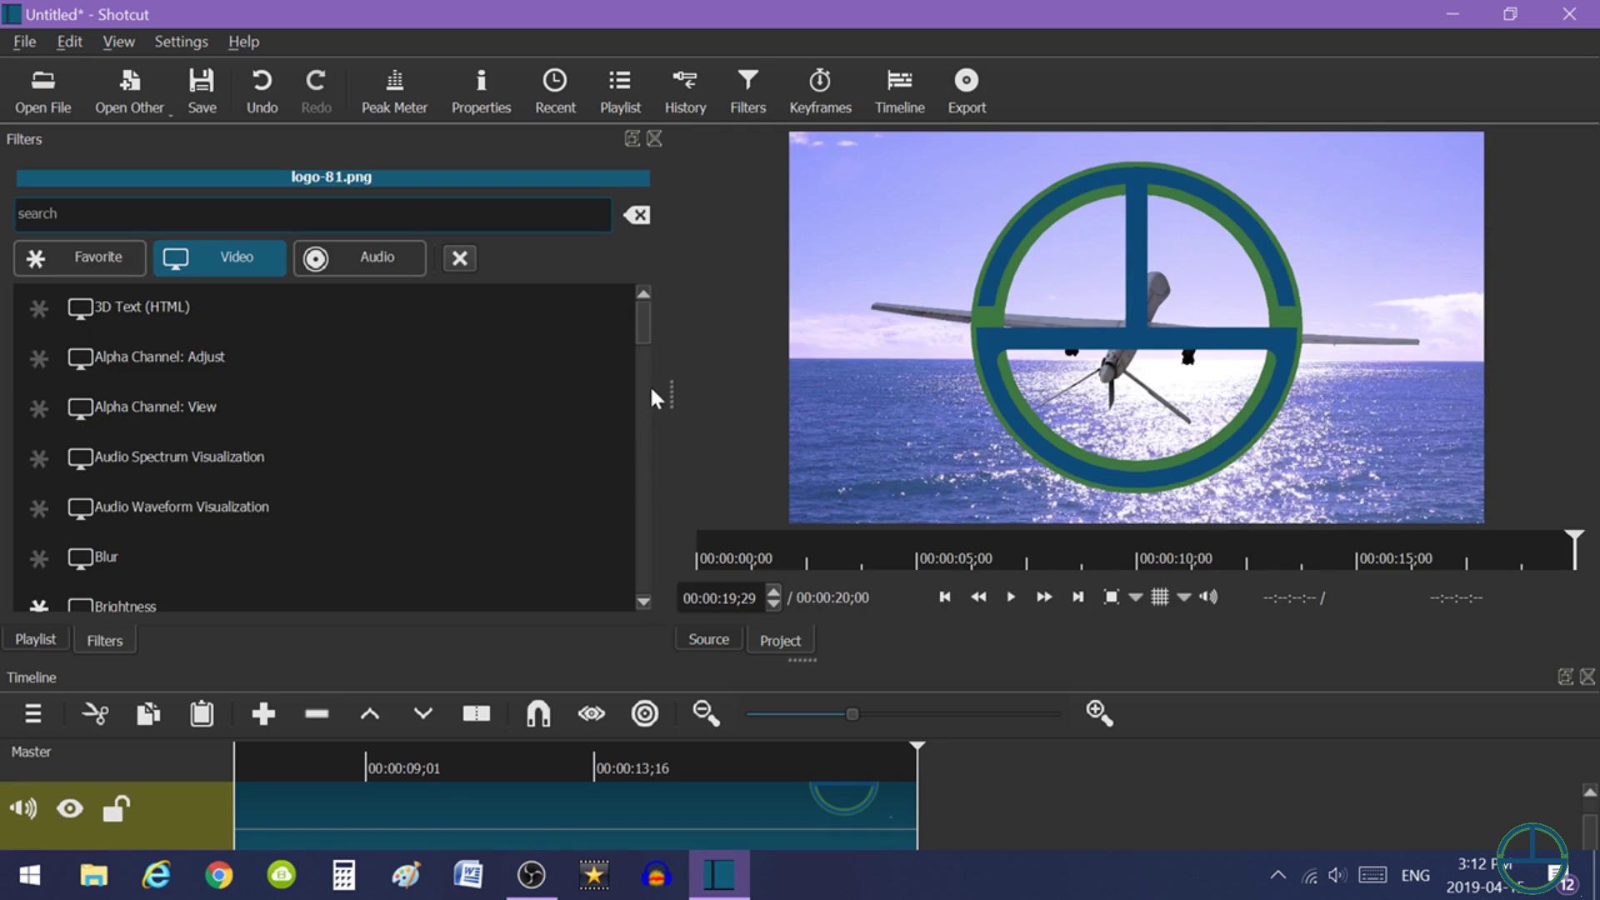
scroll(511, 438, down, 8)
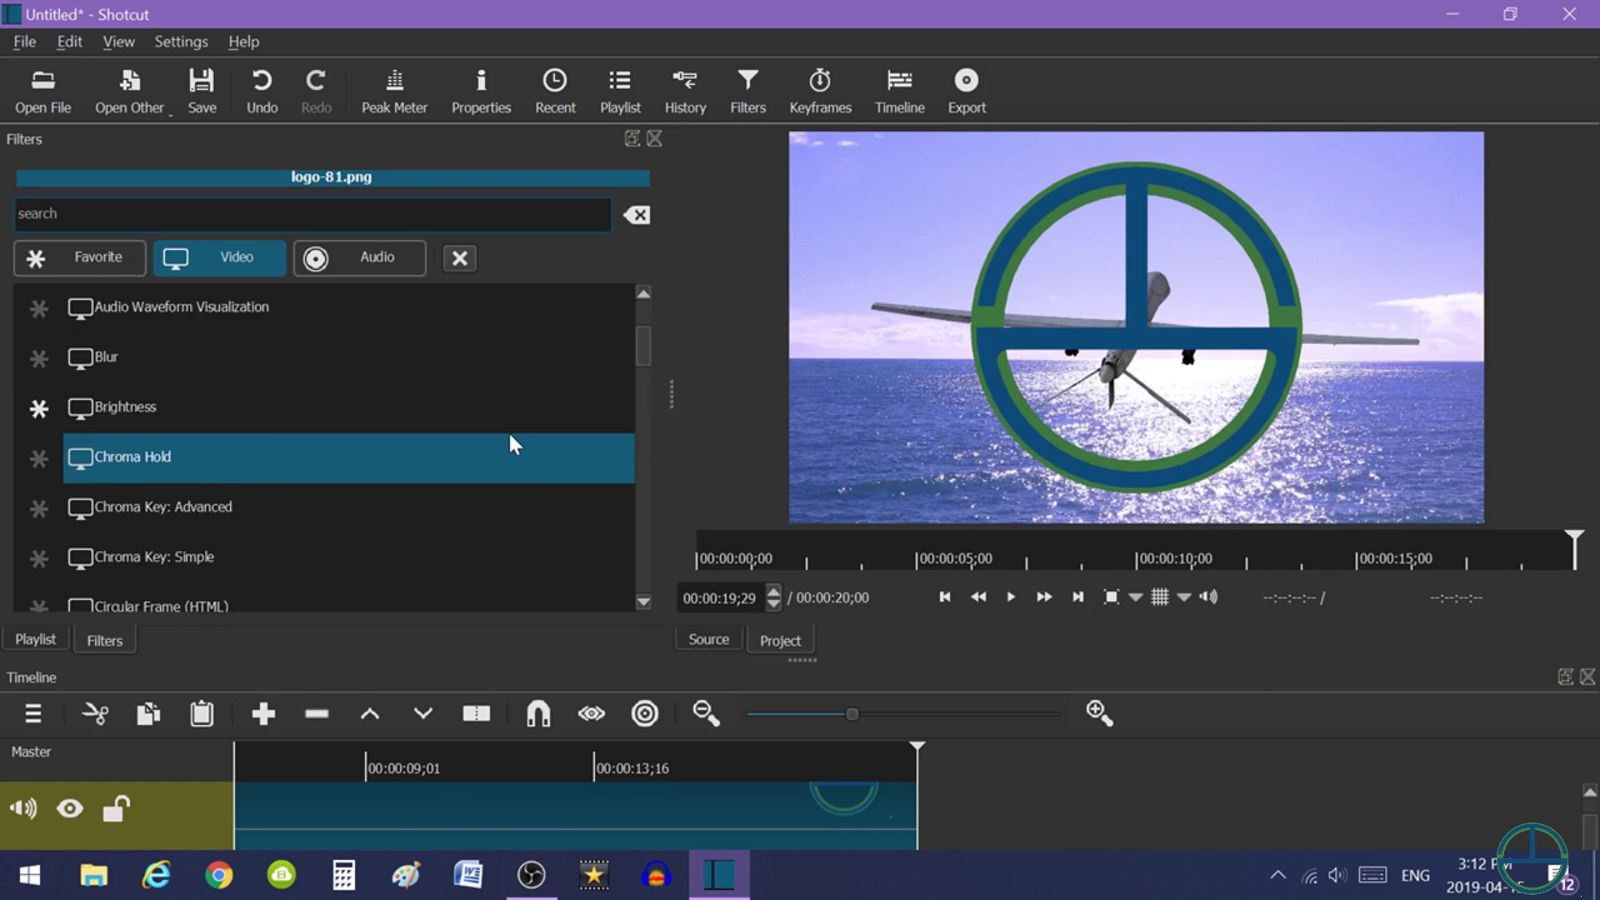
scroll(511, 444, down, 10)
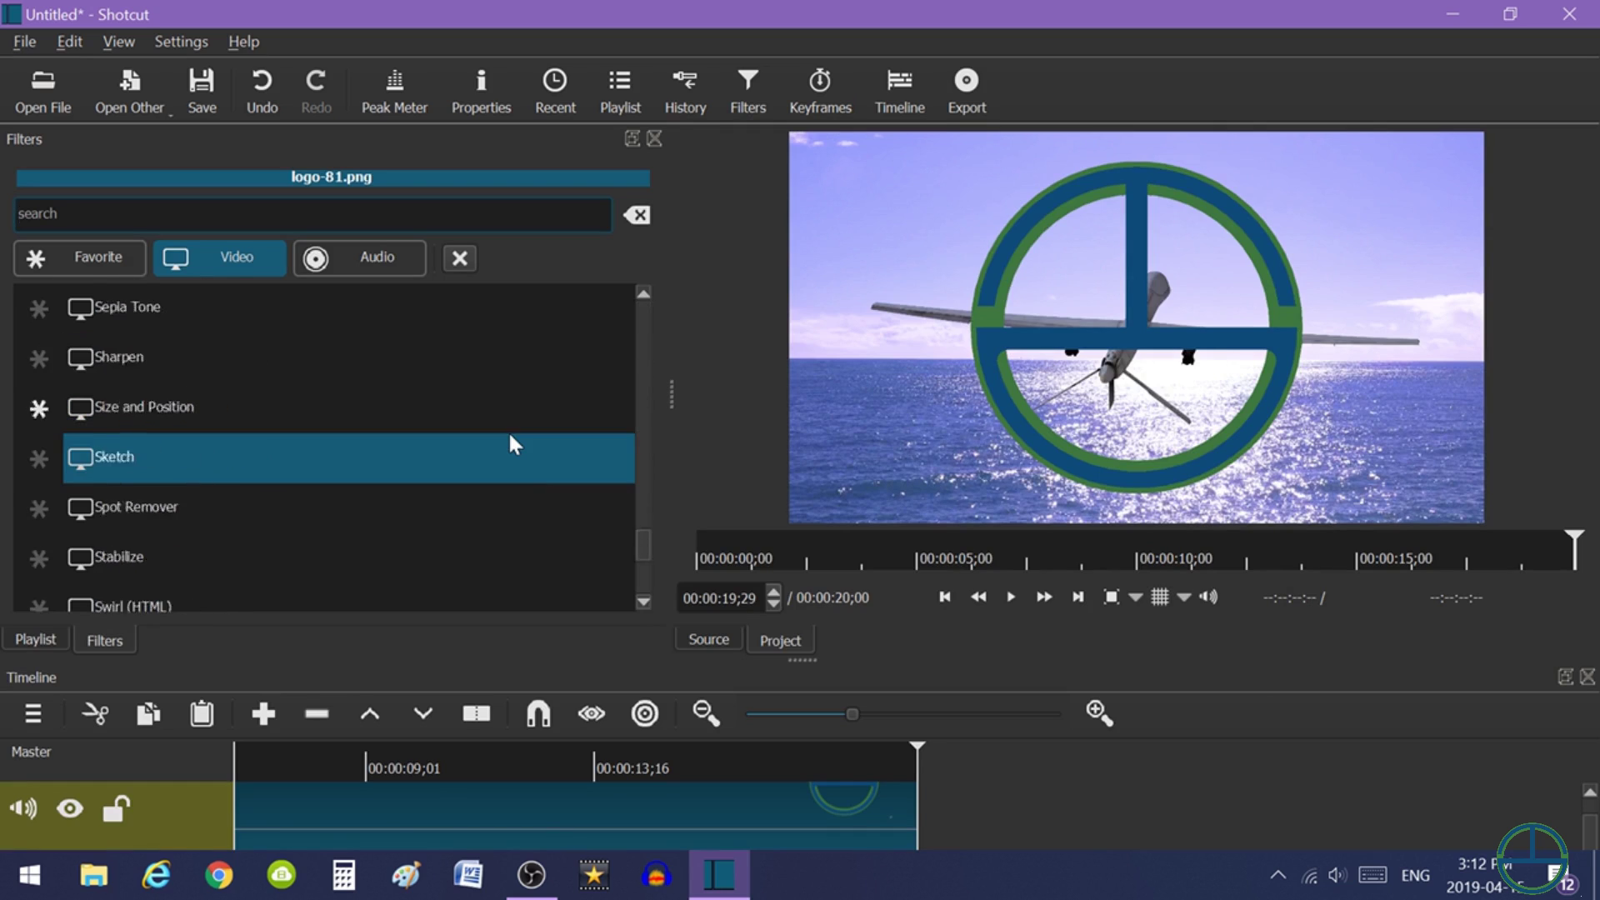
scroll(511, 444, up, 2)
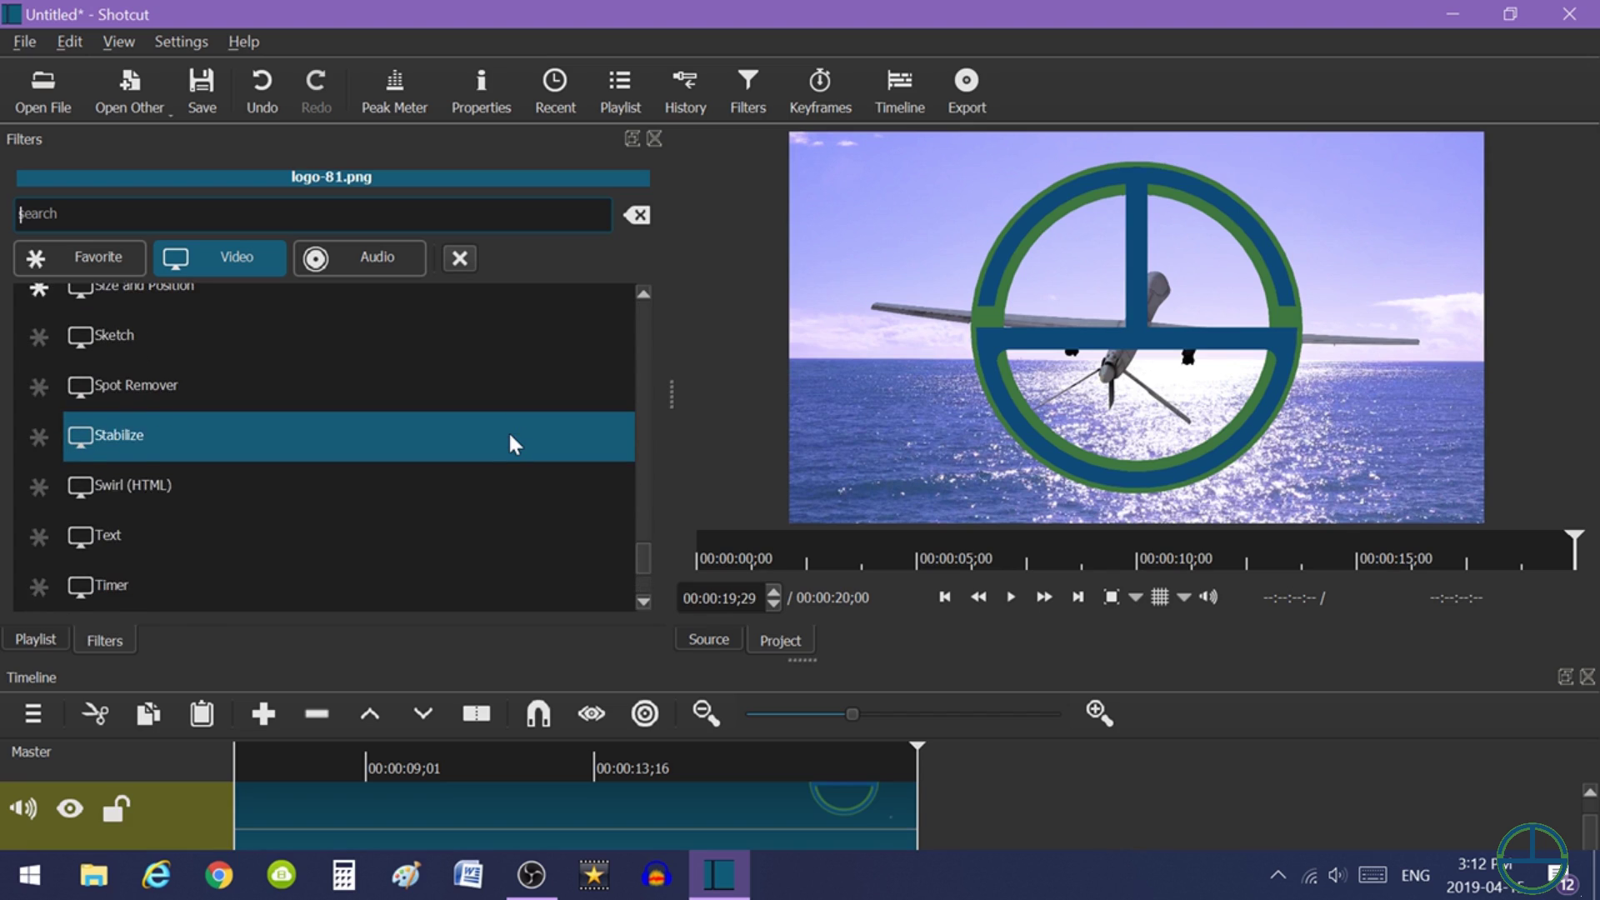
scroll(510, 444, up, 5)
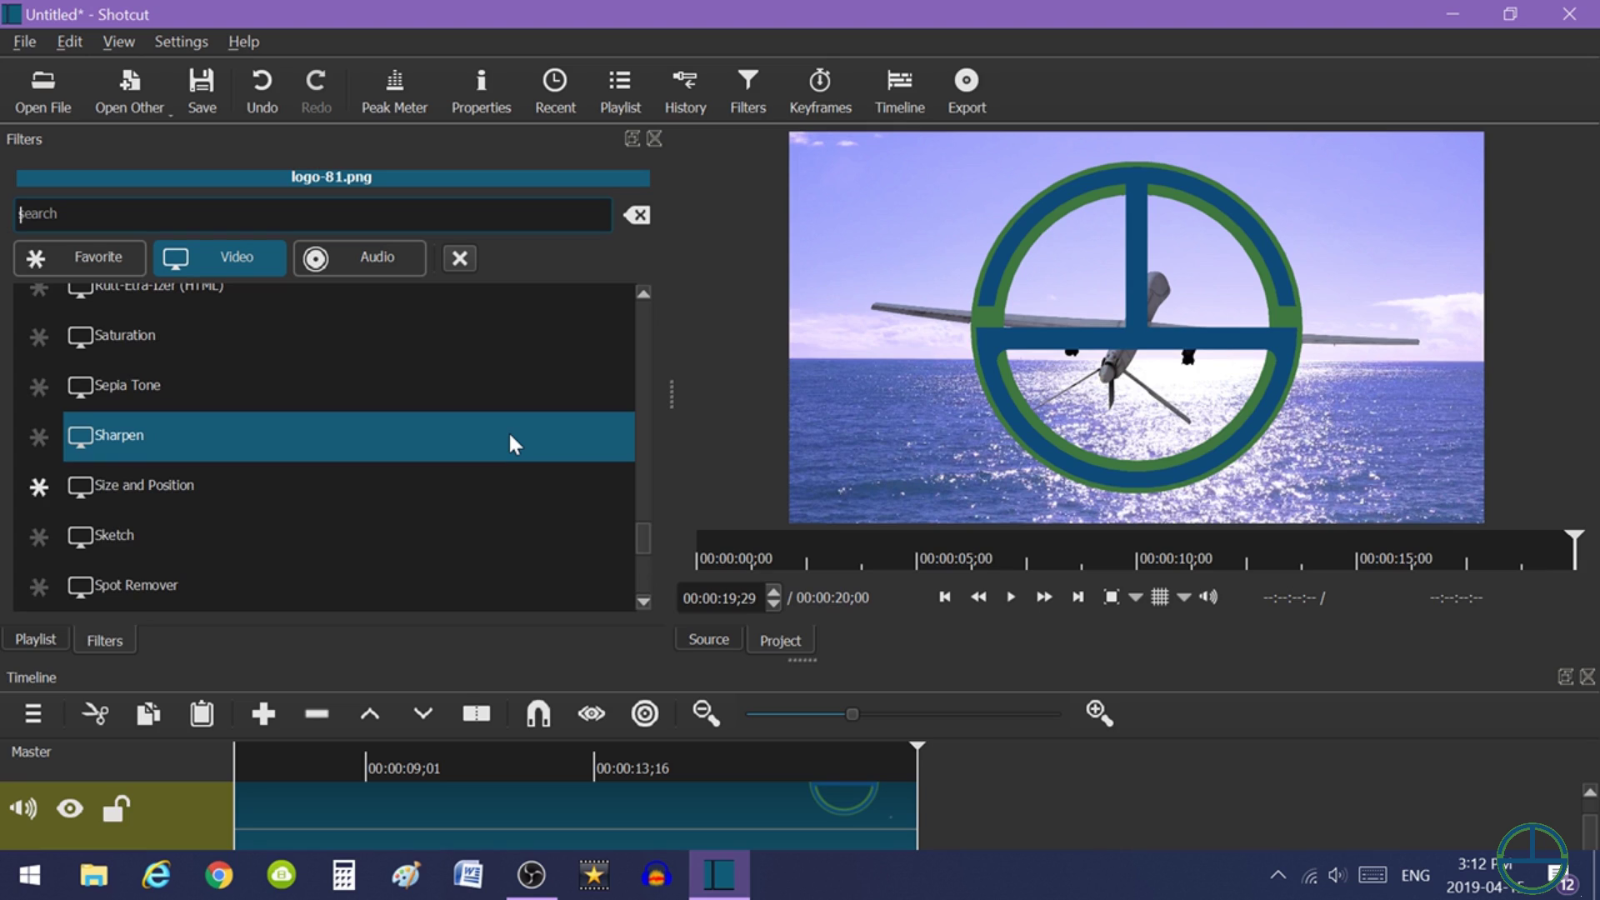
click(269, 484)
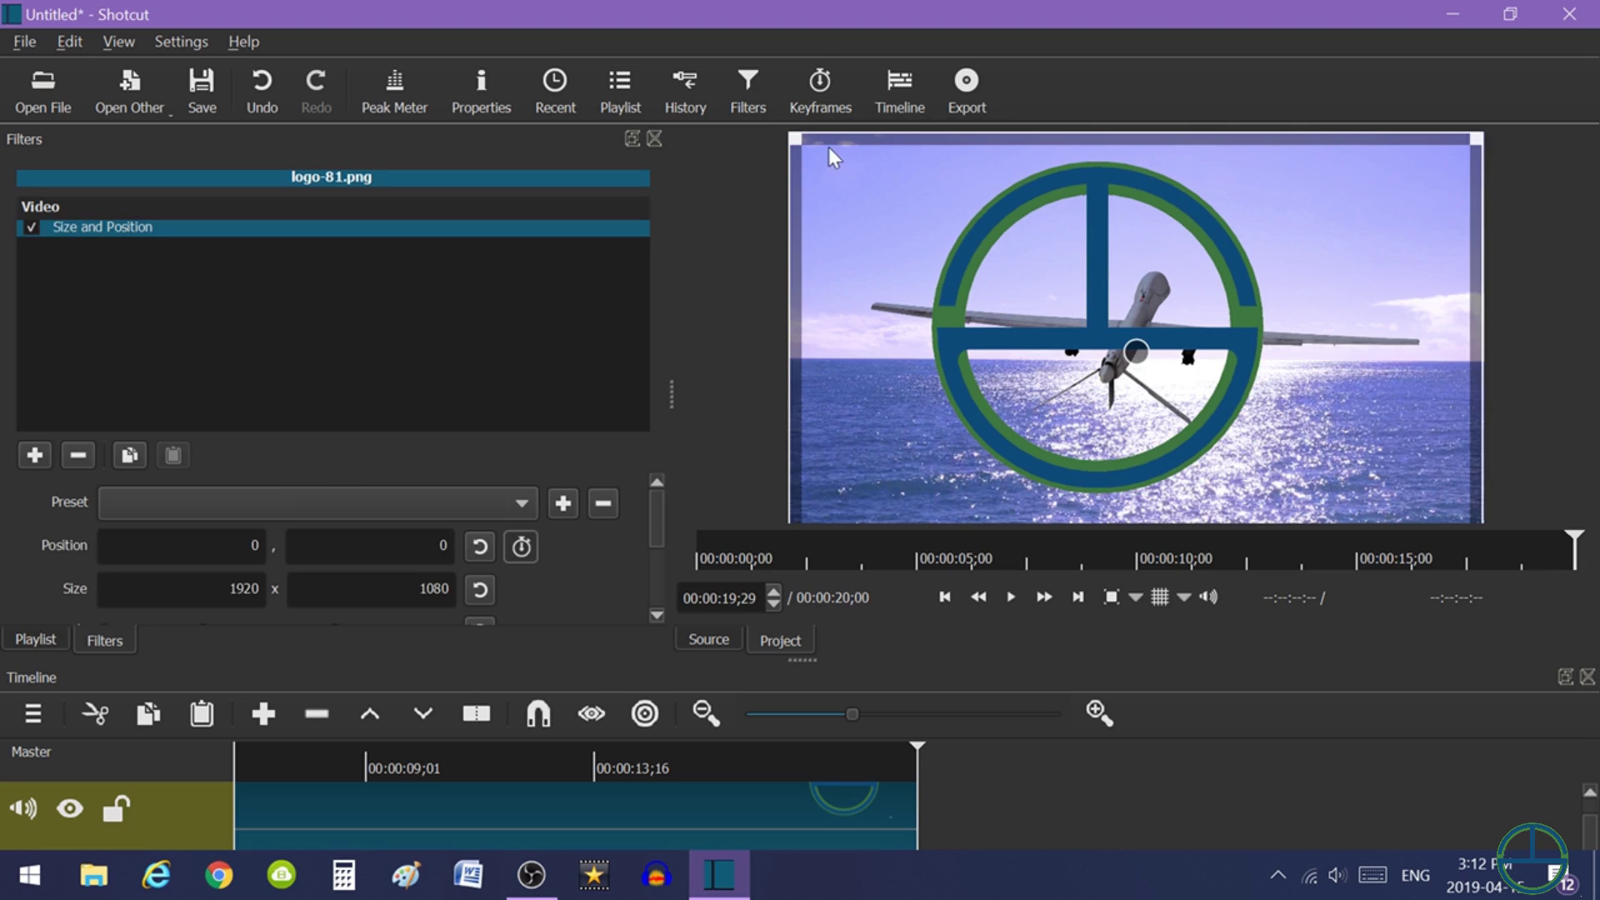
- Shrink the logo to 242 x 153 at position 1683, 928 in the frame's lower-right corner, and play the composite from the beginning
drag(789, 133, 1489, 479)
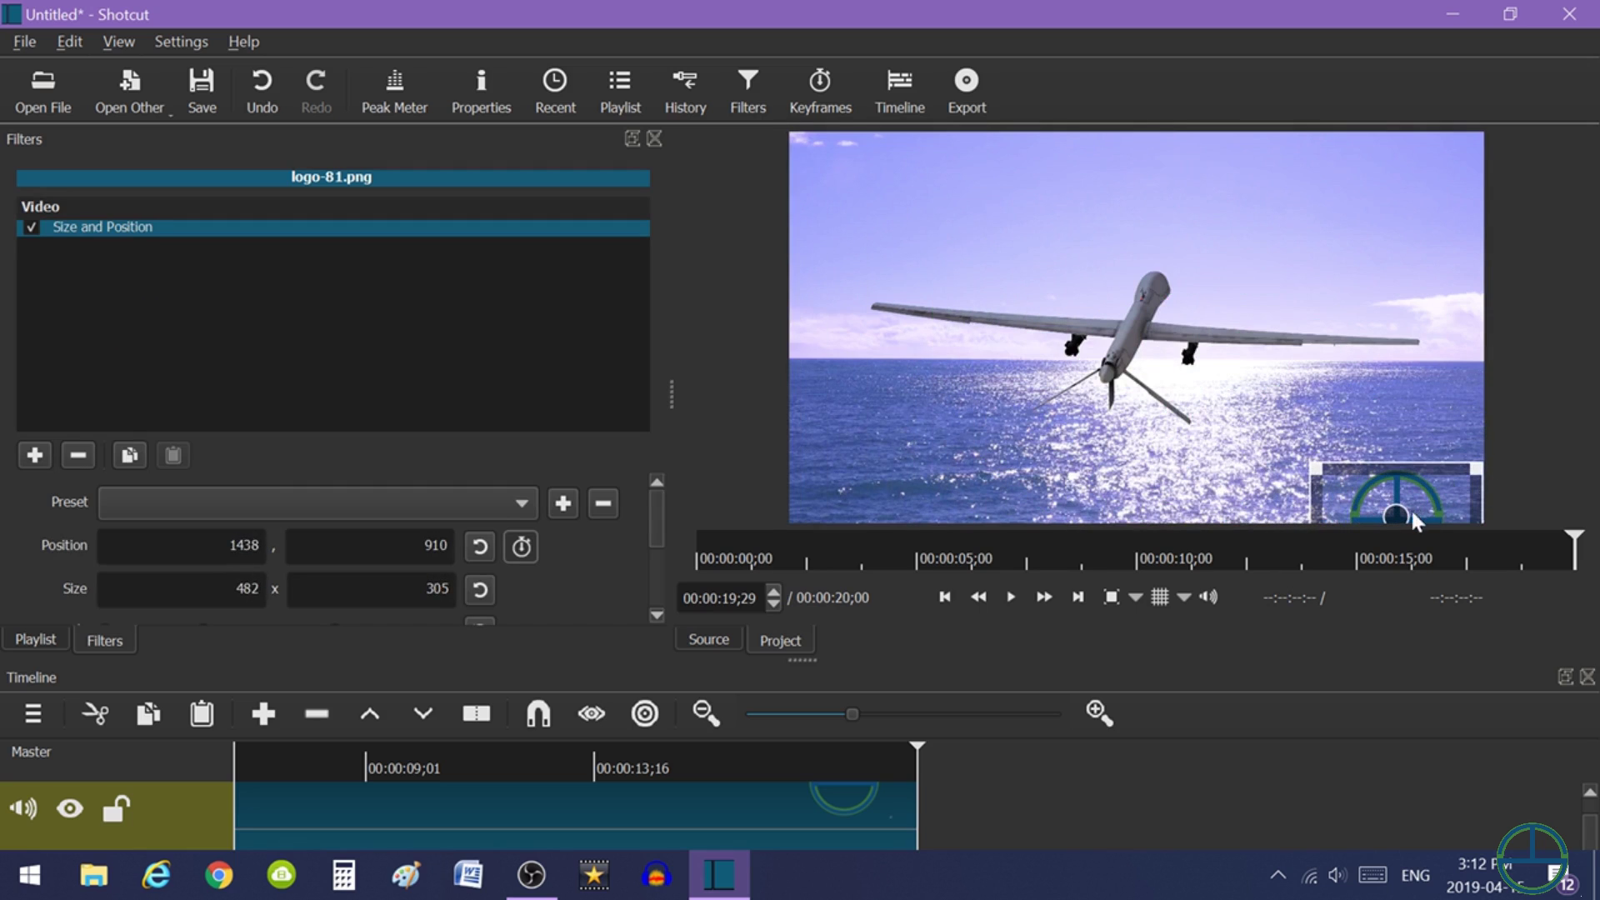
drag(1394, 514, 1397, 454)
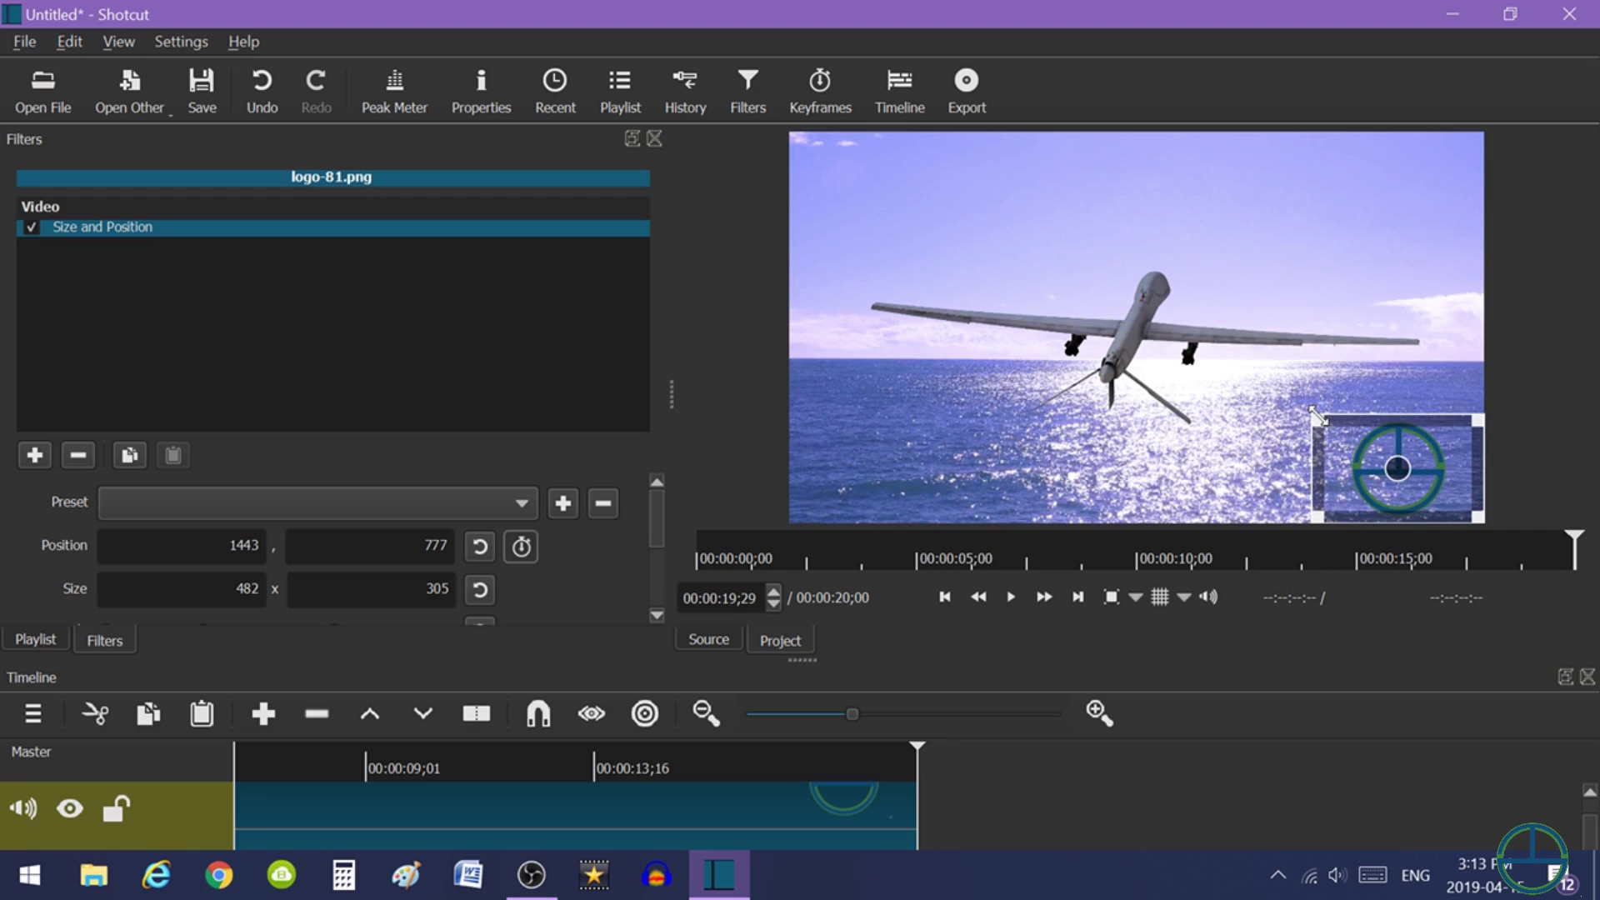
drag(1323, 418, 1438, 481)
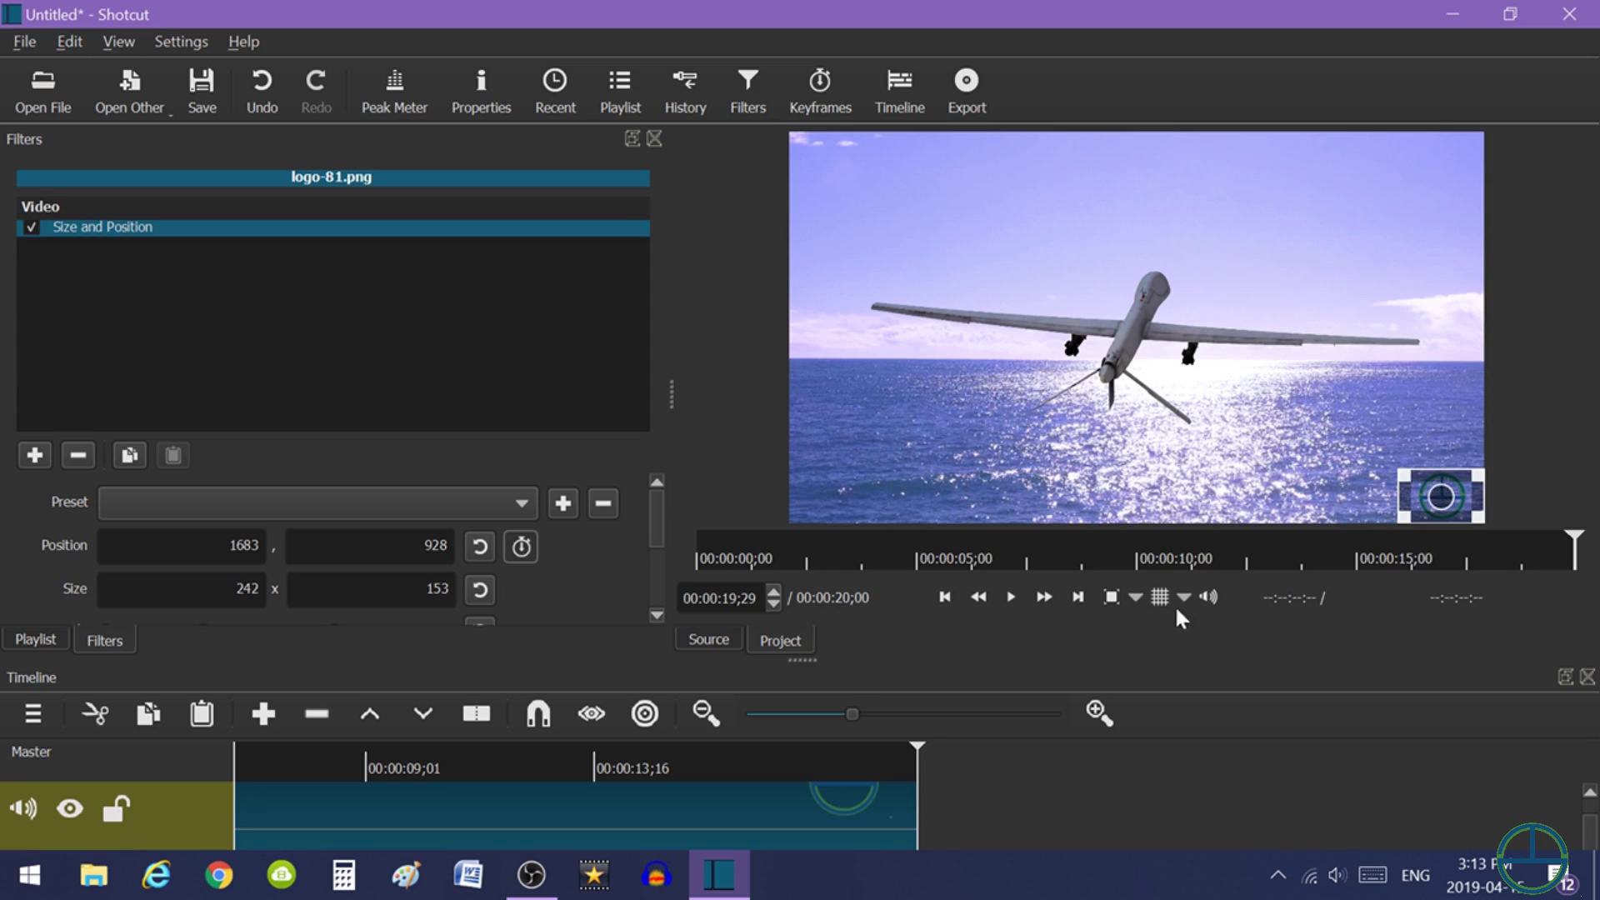
click(947, 597)
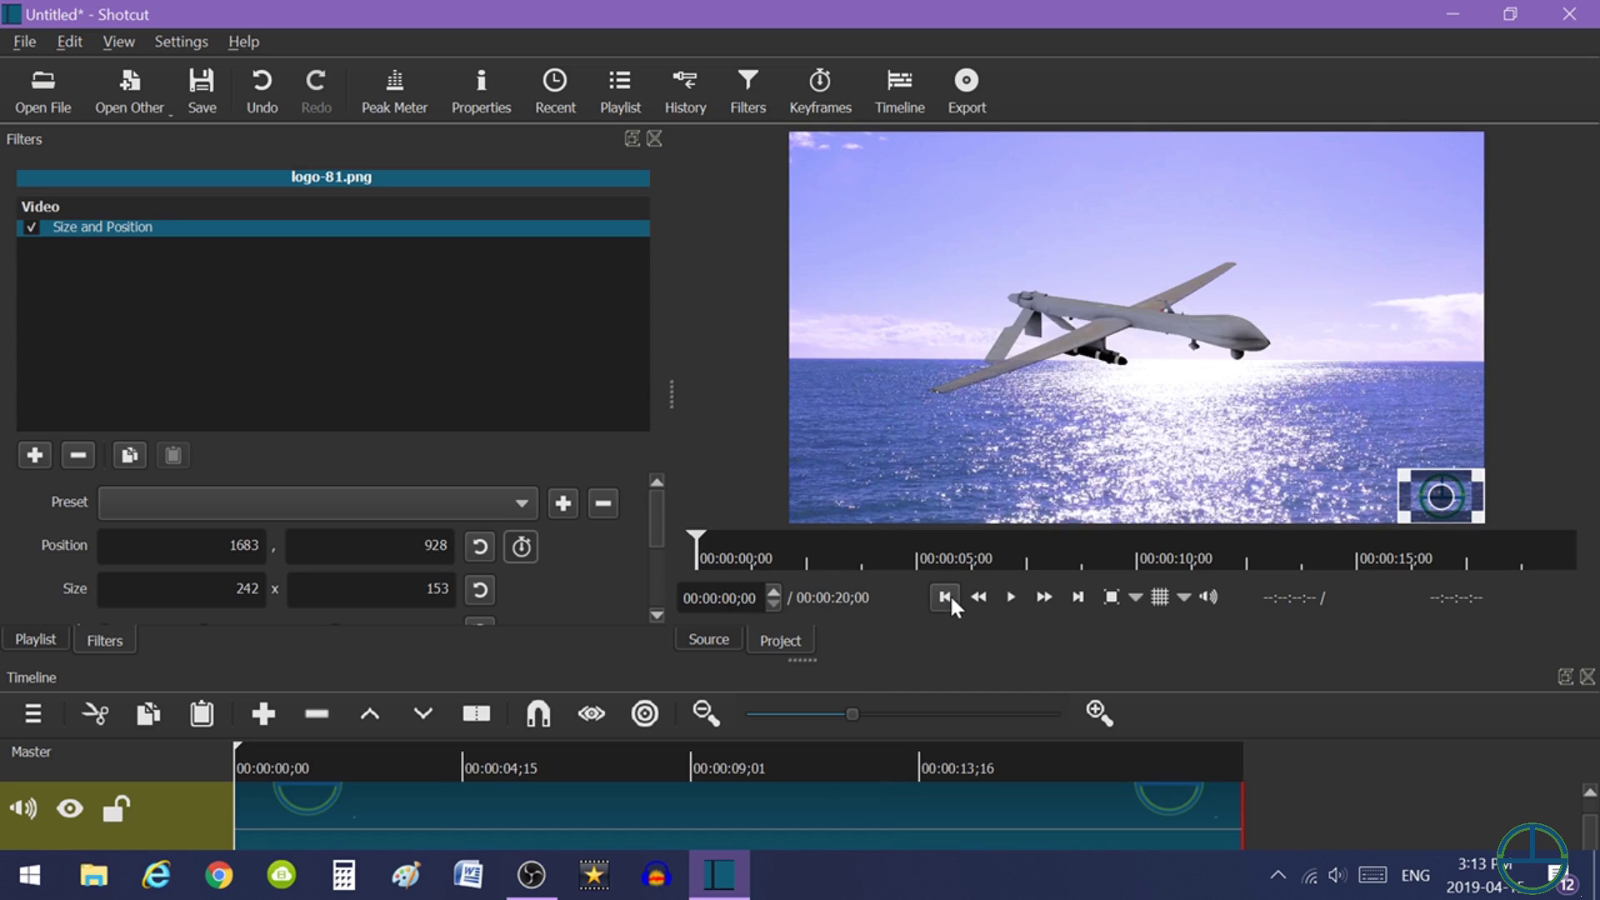
click(1020, 596)
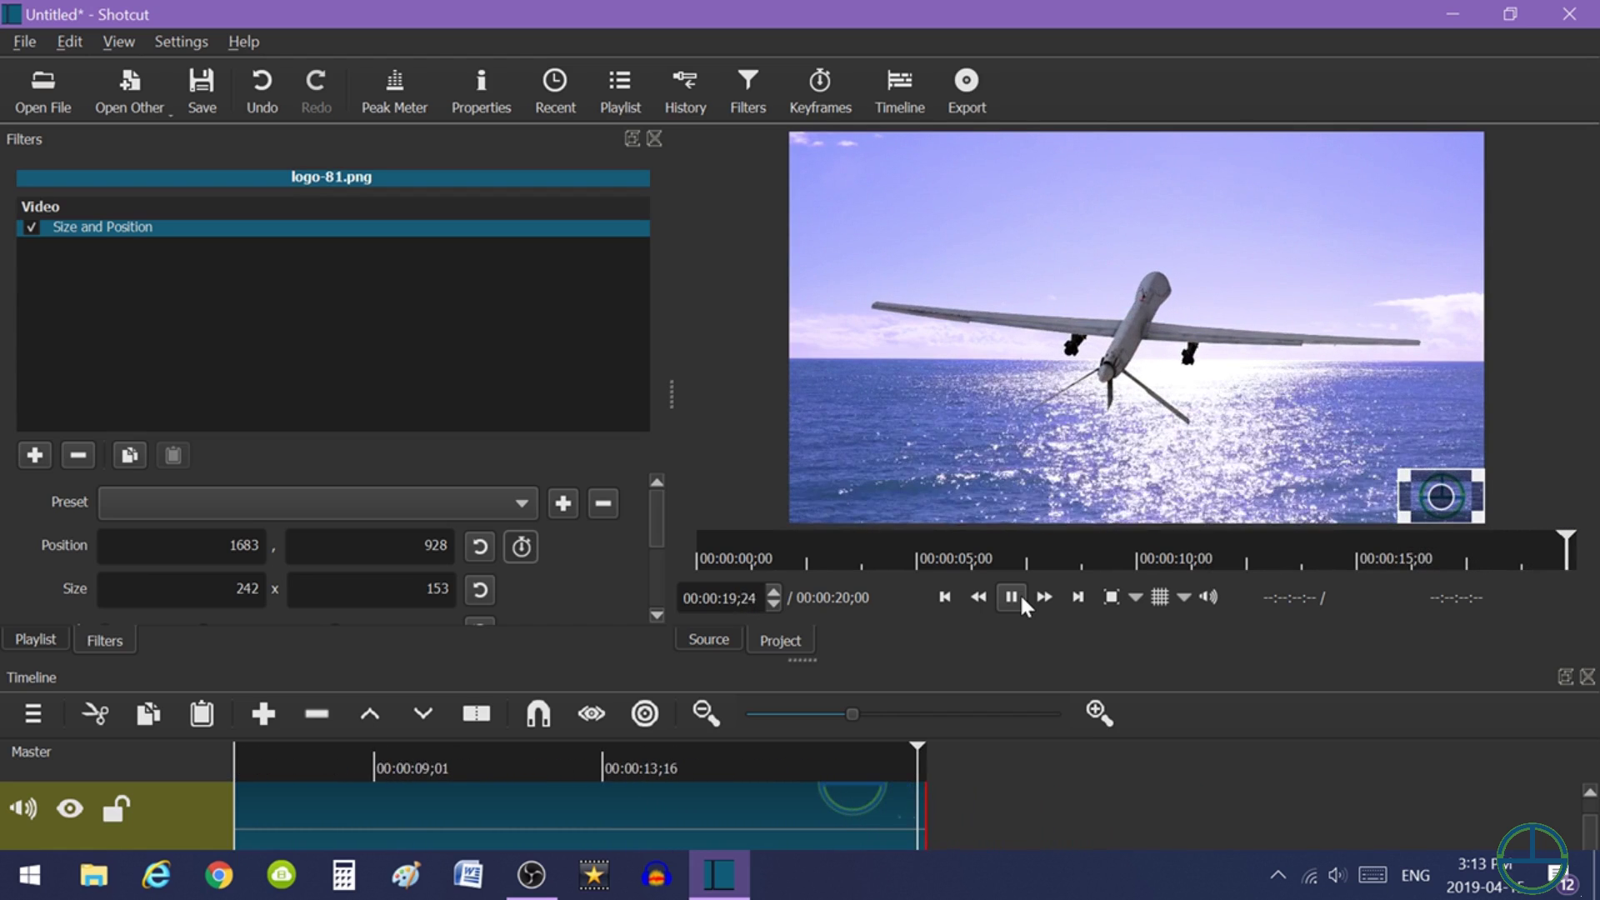
- Open the advanced export settings for the timeline
click(977, 98)
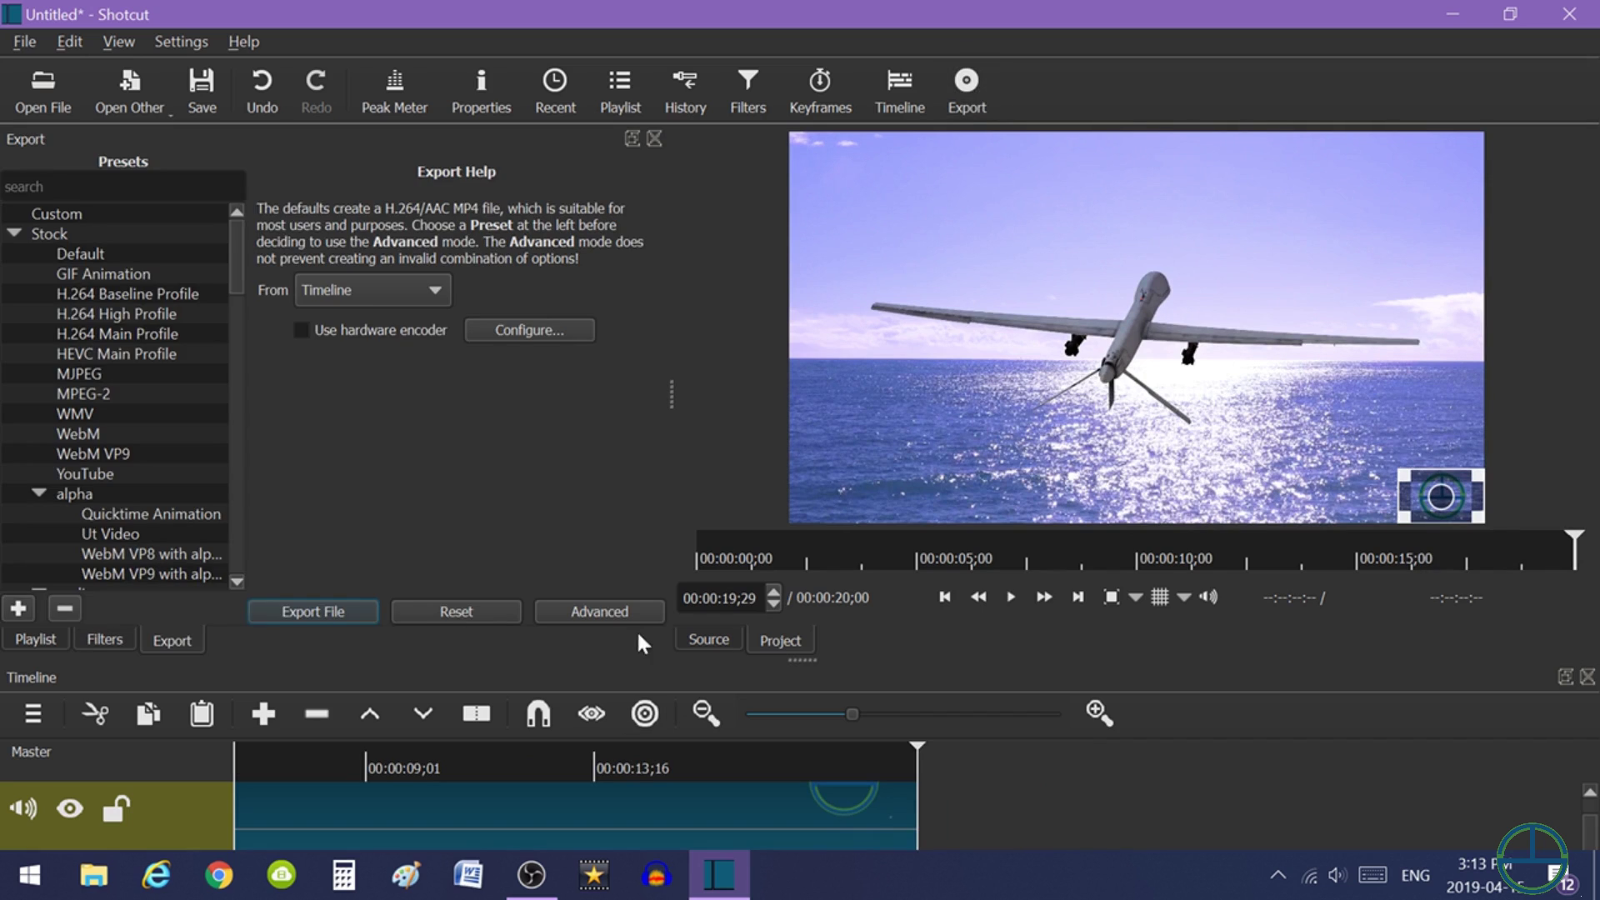
click(618, 613)
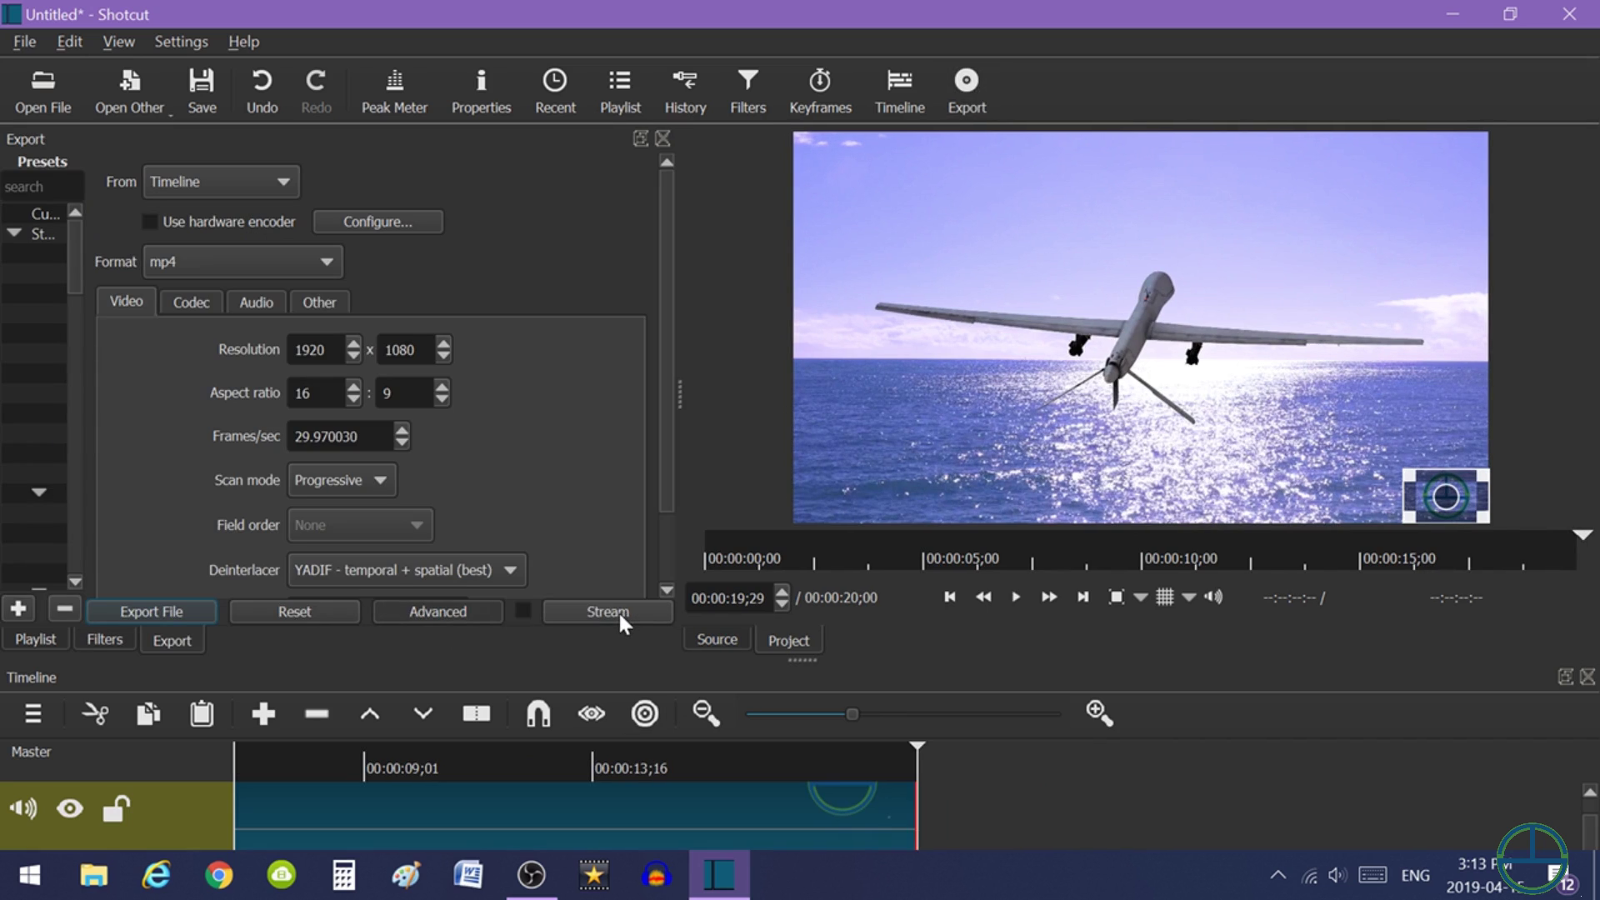